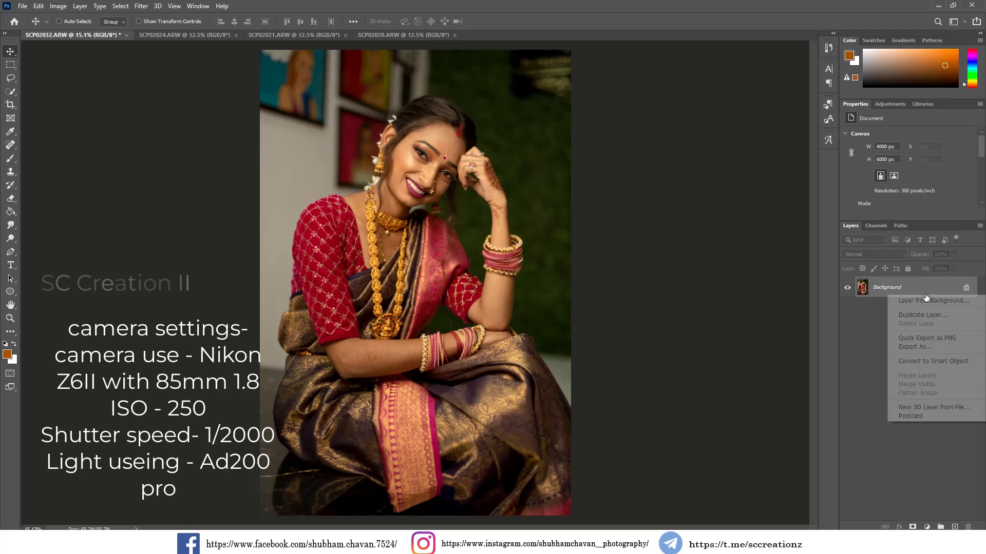
- Duplicate the Background layer as Background copy
click(920, 316)
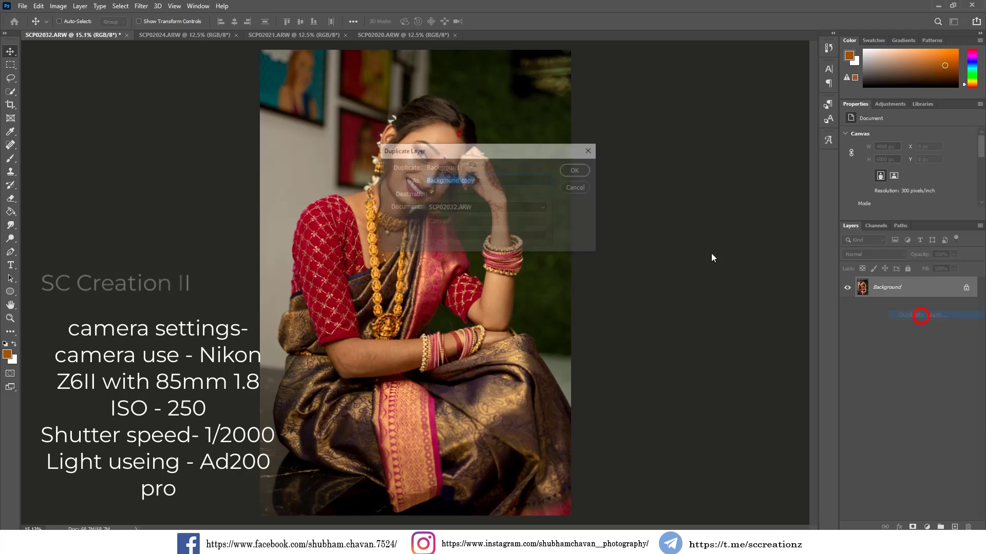
click(577, 172)
- Remove the small blemishes across the forehead with the Spot Healing Brush
scroll(430, 142, up, 2)
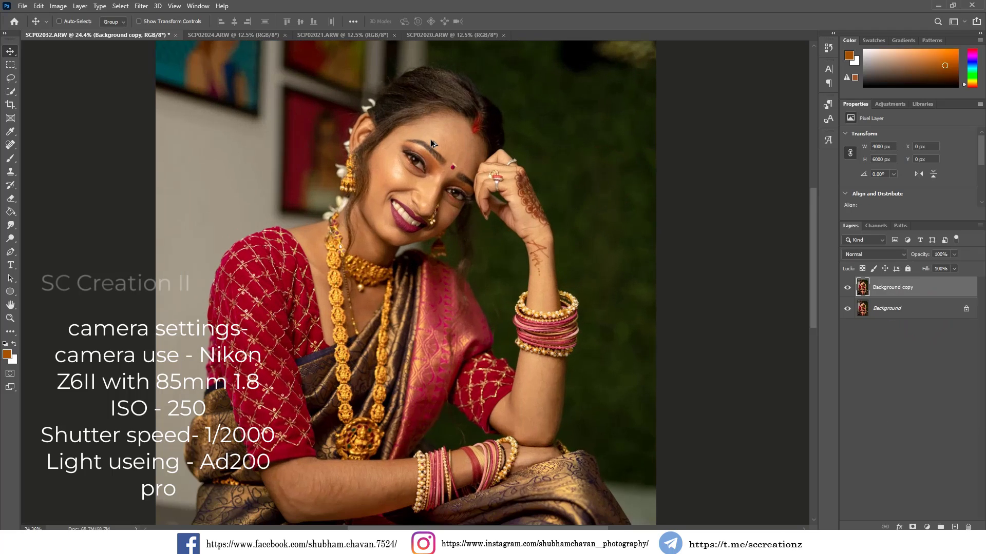
scroll(430, 139, up, 5)
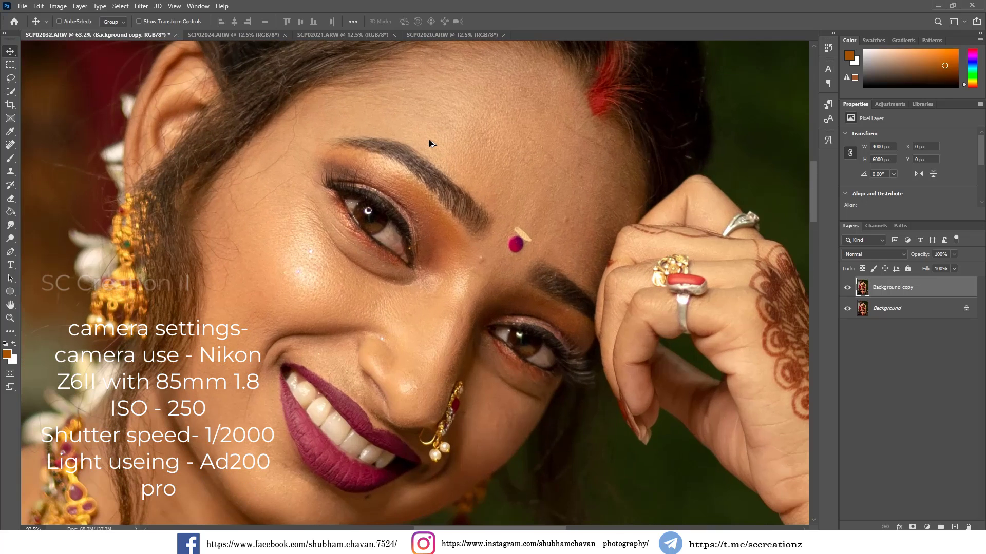
drag(6, 144, 66, 148)
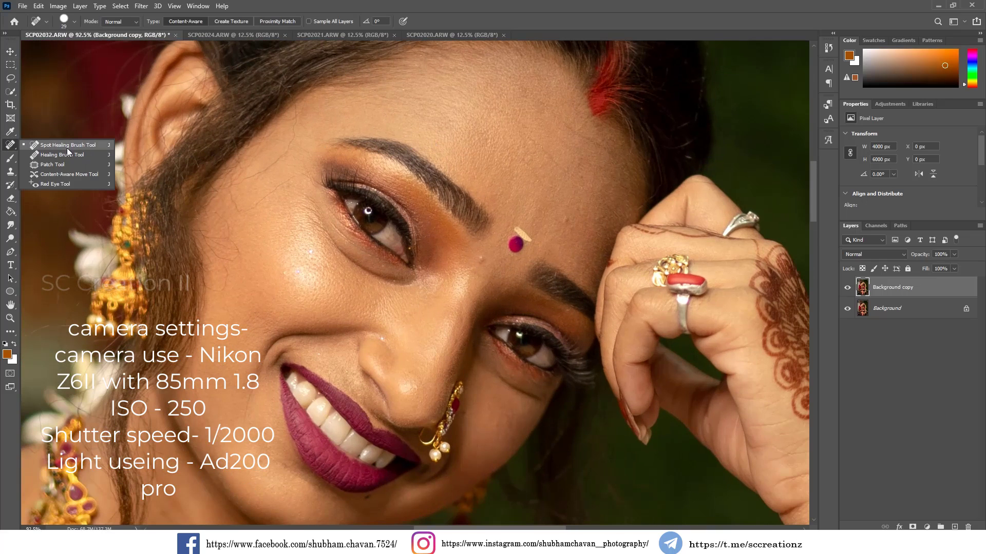
click(73, 146)
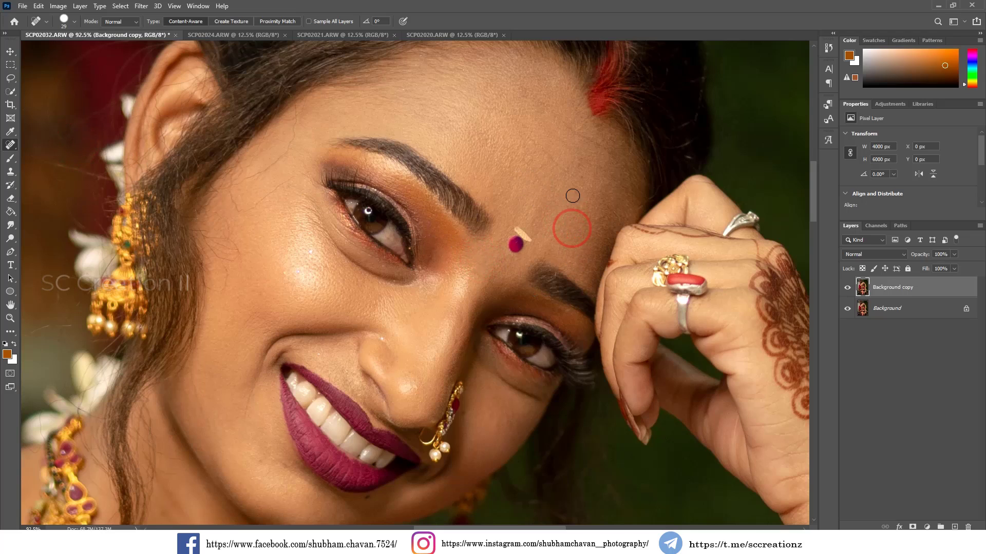
drag(546, 153, 582, 173)
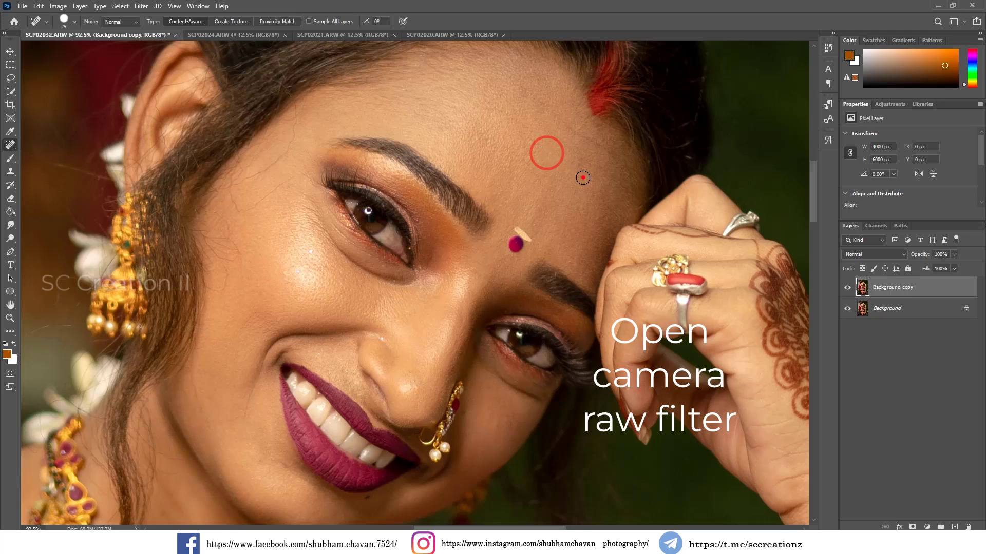
click(532, 160)
click(527, 140)
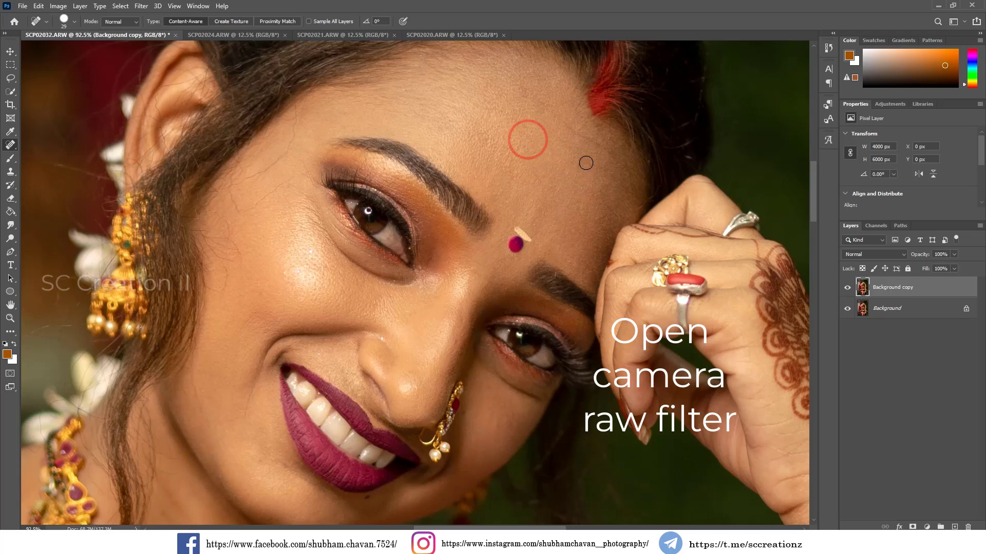
click(578, 164)
drag(567, 125, 600, 151)
- Heal the stray hairs and spots on the temple beside the eye and down the outer cheek
drag(237, 201, 288, 191)
click(288, 181)
click(283, 199)
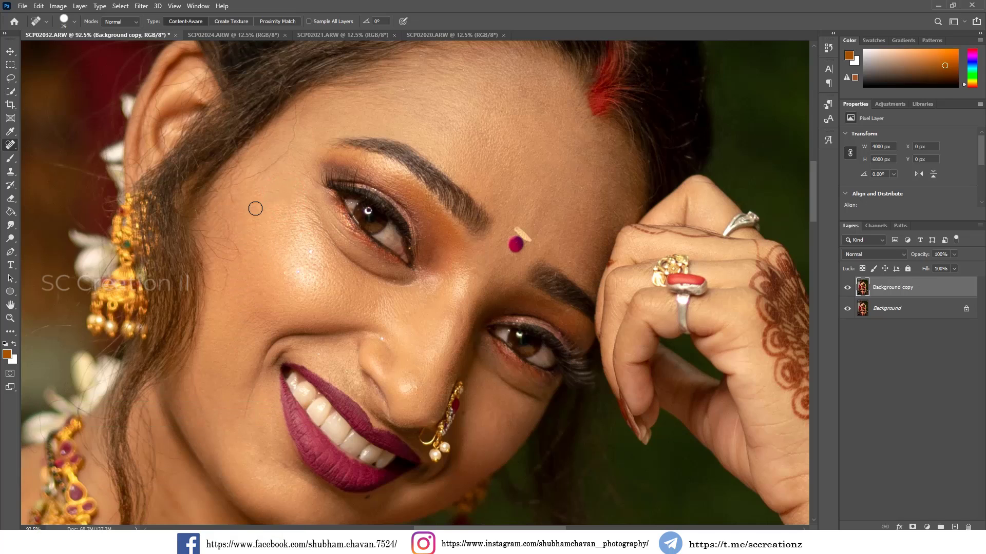
mouse_move(233, 244)
mouse_down()
mouse_move(233, 275)
mouse_move(217, 300)
mouse_up()
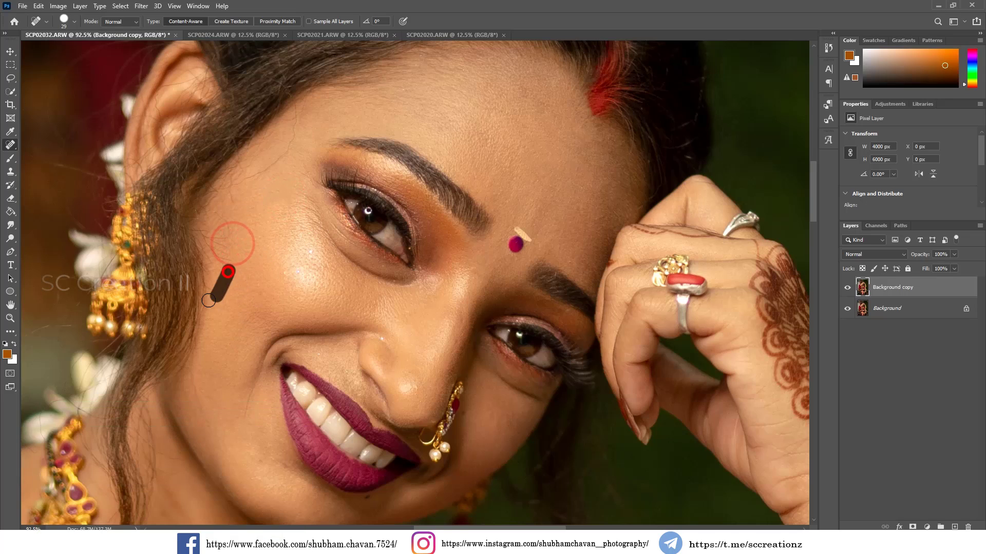
- Start the Imagenomic Portraiture filter on Background copy and add the cheek's skin tones to its skin tones mask
scroll(264, 313, down, 2)
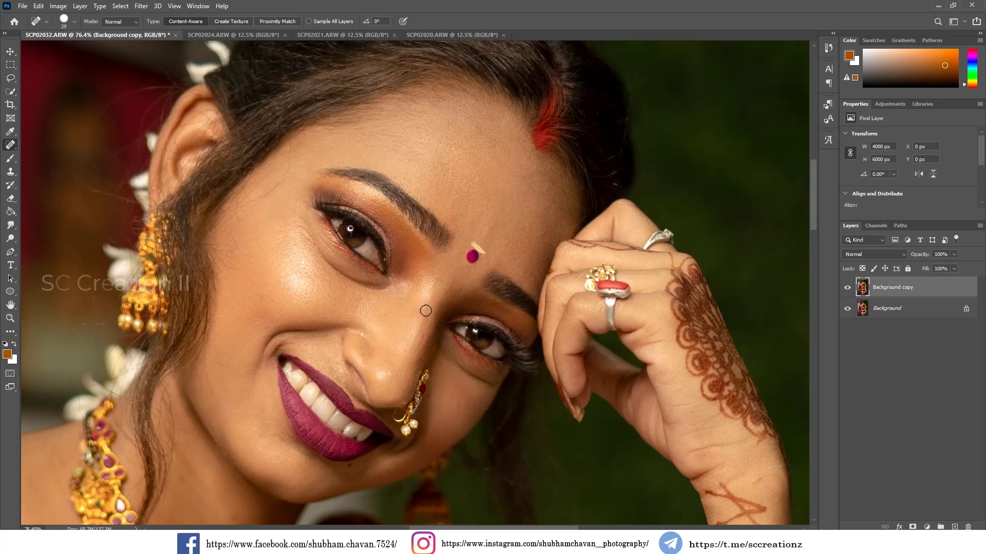
scroll(471, 257, down, 1)
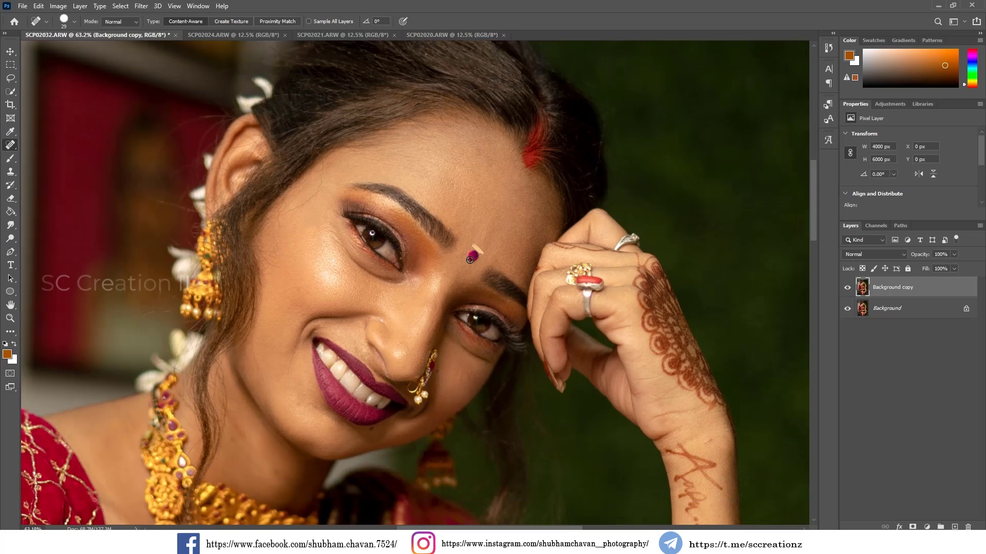
click(141, 6)
click(186, 279)
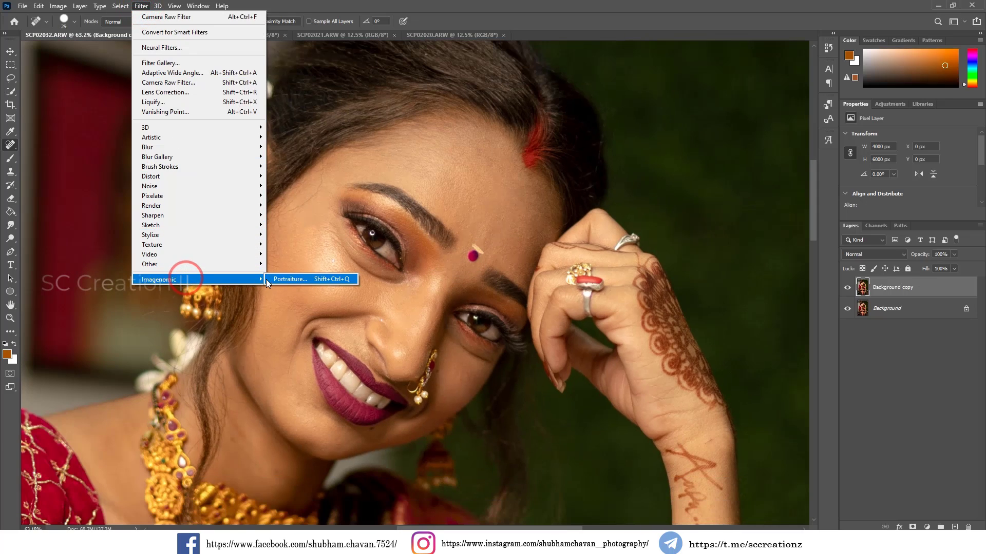
click(311, 280)
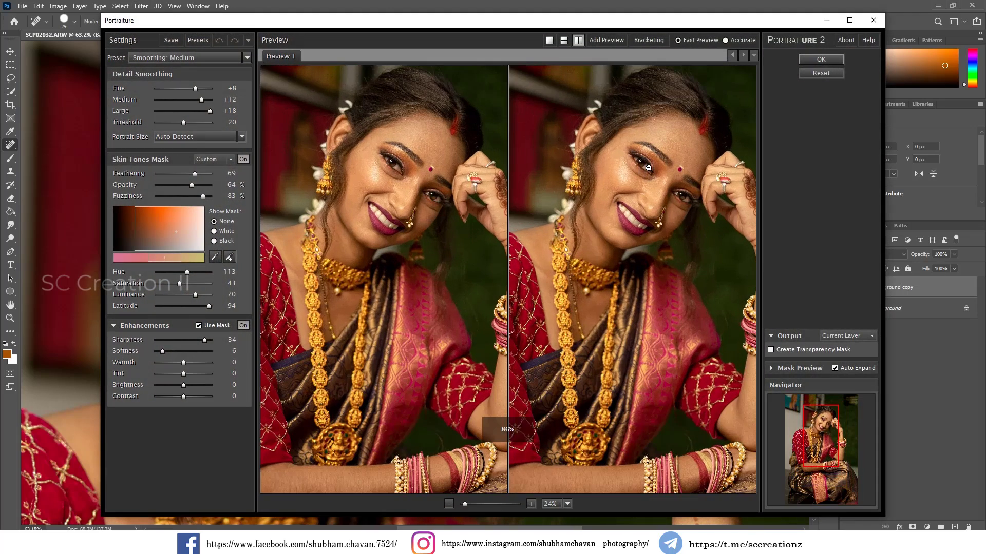
scroll(648, 167, up, 2)
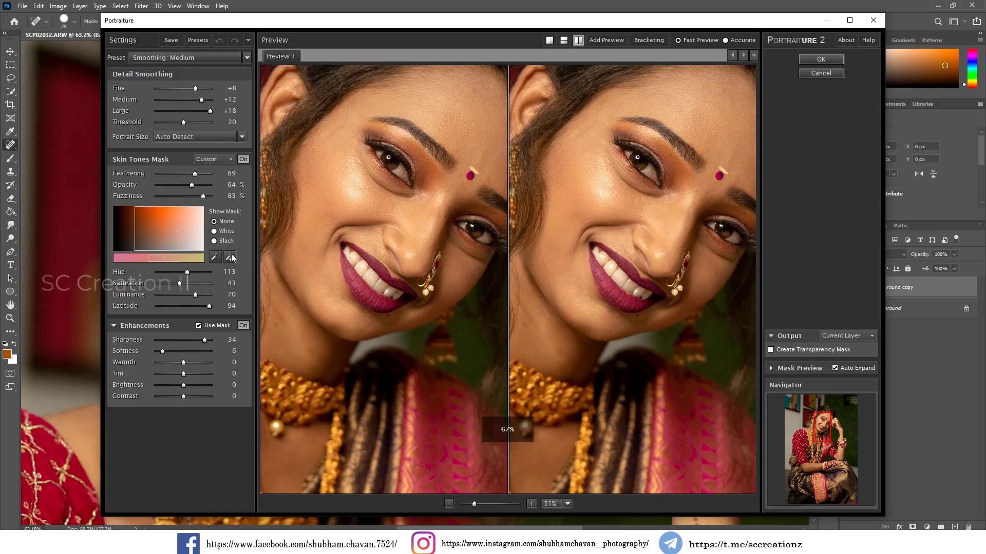
click(230, 256)
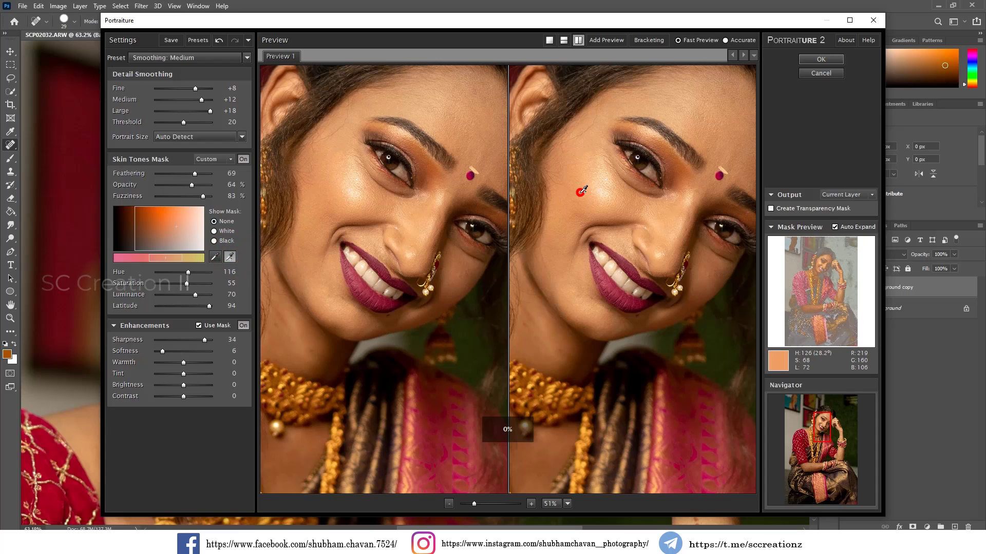
click(580, 192)
click(599, 191)
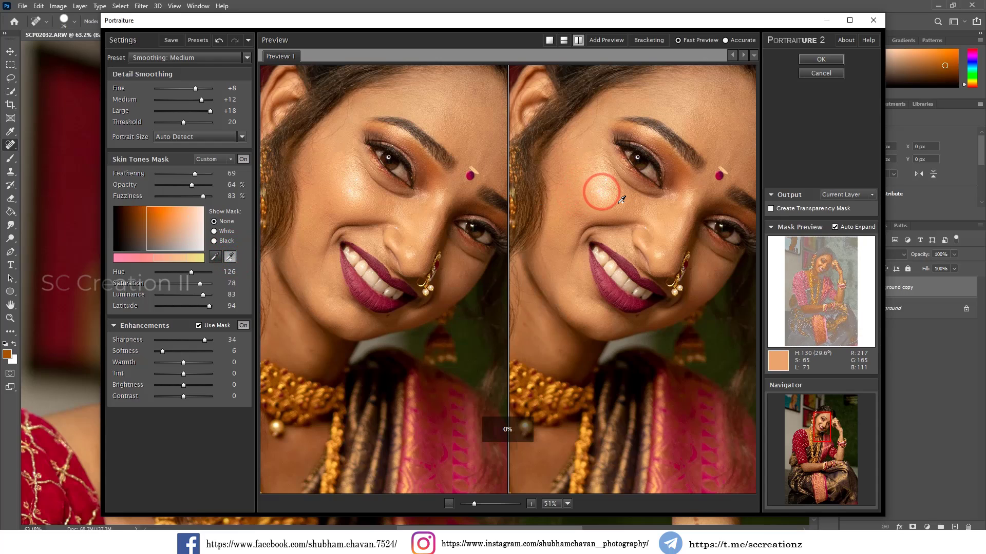
click(229, 257)
drag(602, 211, 652, 183)
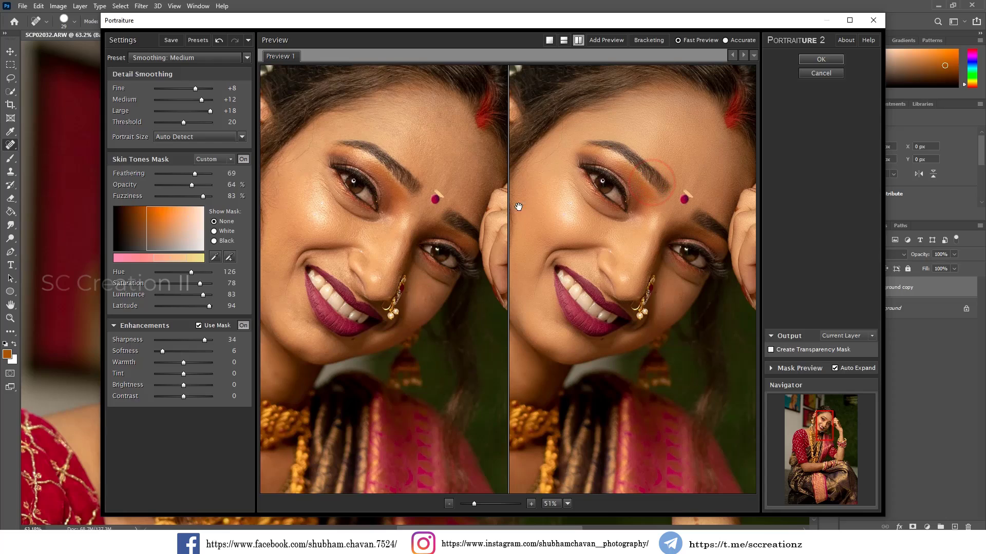
- Keep the Smoothing: Medium preset, slightly lower the skin tones mask's Latitude, and apply the Portraiture smoothing
click(199, 60)
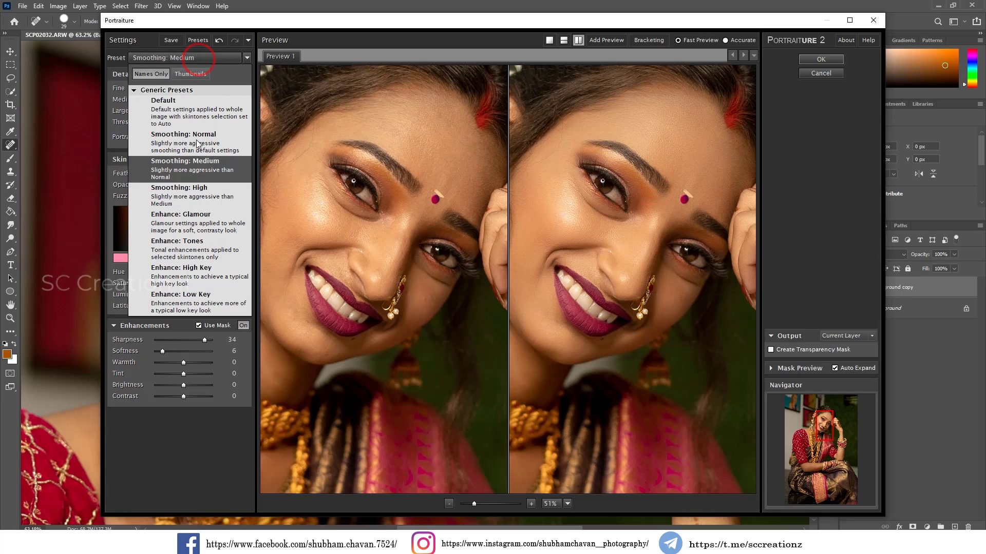
click(219, 54)
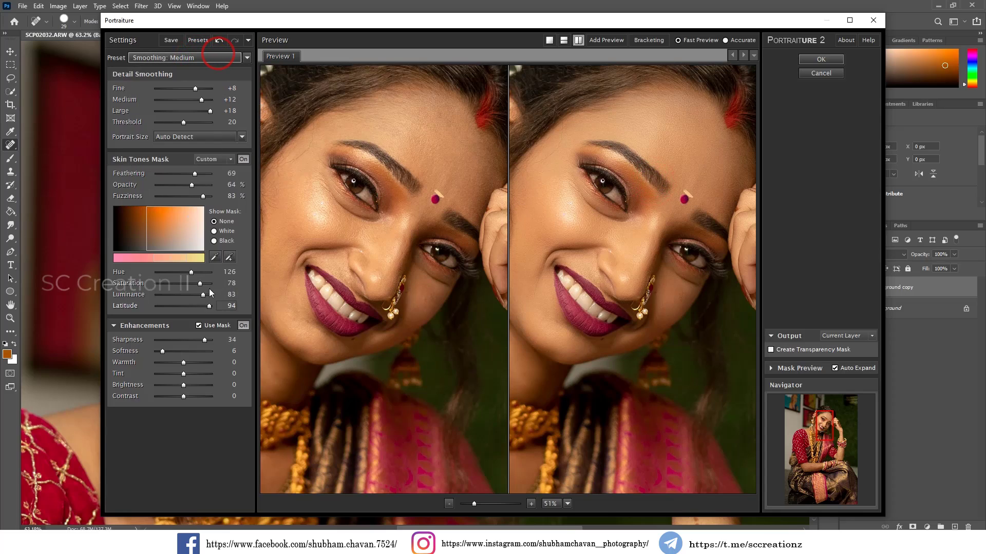
drag(206, 308, 201, 307)
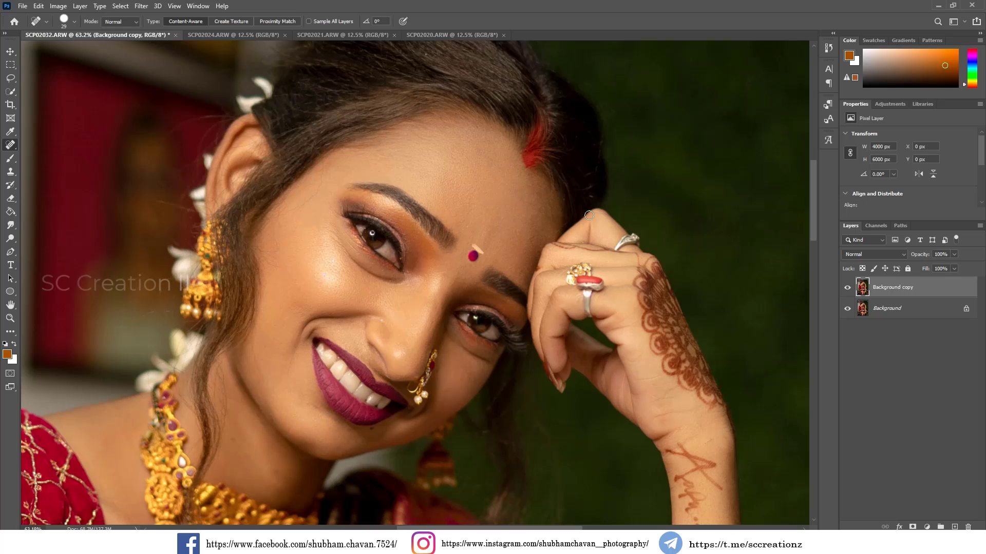
- Erase the smoothing over both eyes with a soft round eraser of 228 px to restore their detail
click(9, 198)
click(55, 199)
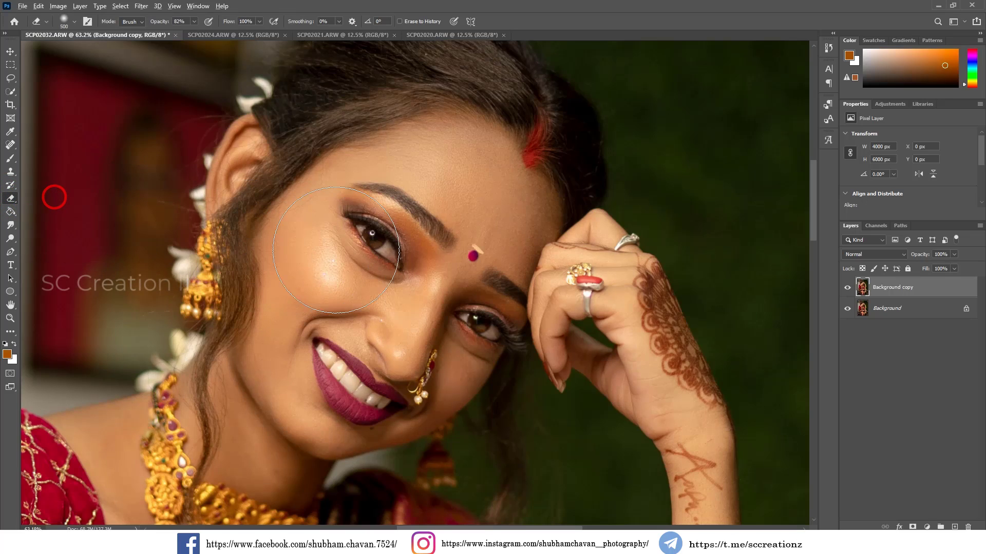
scroll(409, 256, up, 3)
right_click(454, 224)
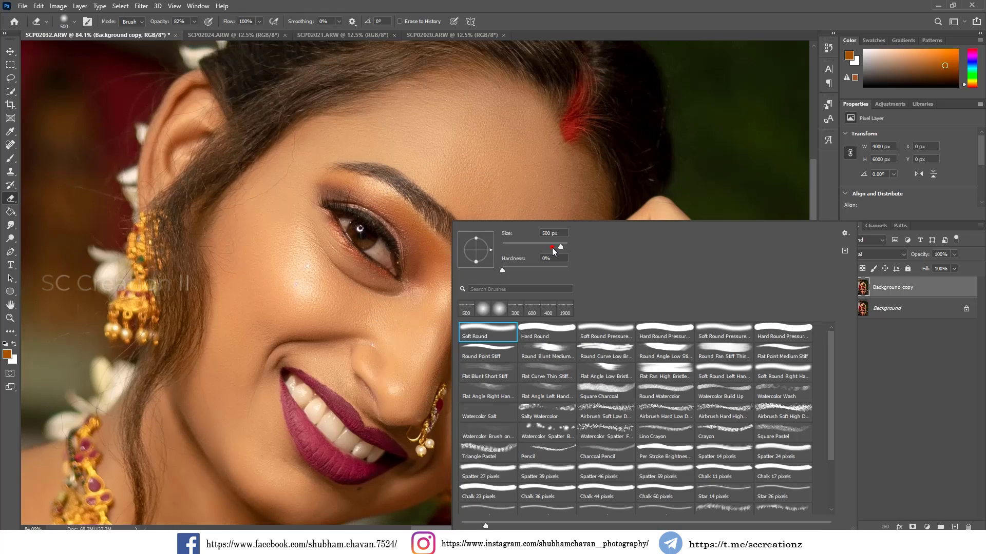
click(552, 249)
key(Return)
mouse_move(379, 245)
mouse_down()
mouse_move(366, 223)
mouse_move(391, 211)
mouse_up()
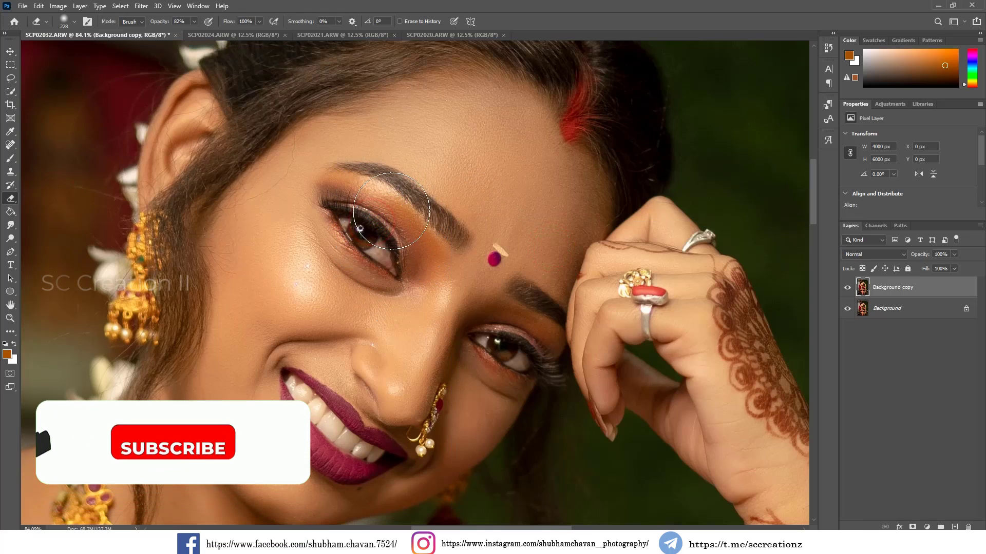
mouse_move(537, 336)
mouse_down()
mouse_move(523, 326)
mouse_move(510, 333)
mouse_move(532, 326)
mouse_up()
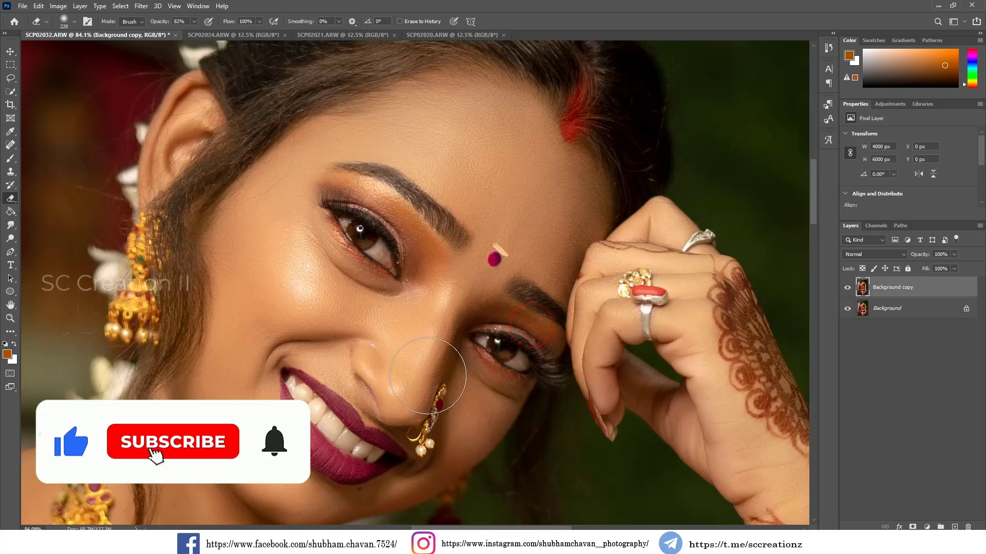
- Erase the smoothing over the hair and the red parting with the same soft eraser
scroll(345, 409, down, 2)
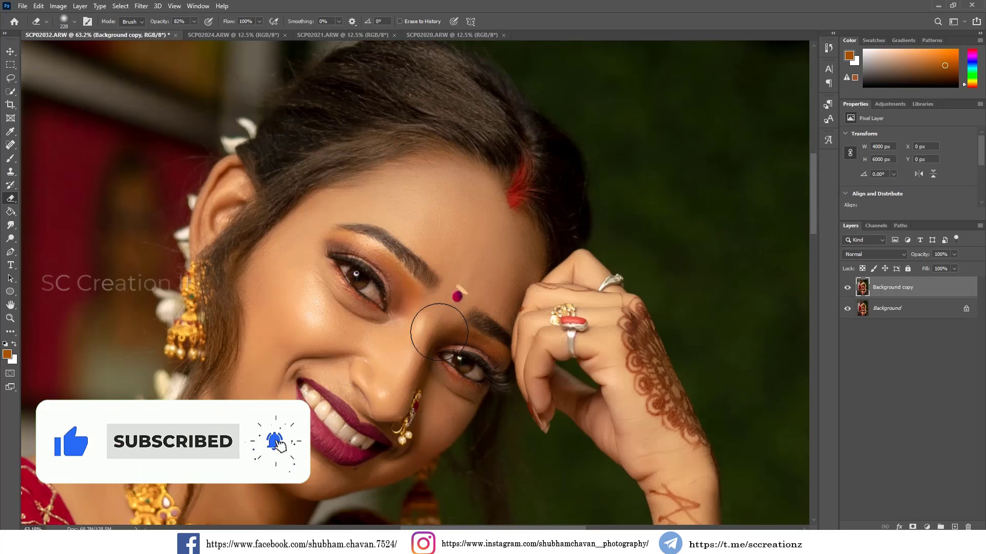
scroll(447, 319, up, 1)
click(529, 208)
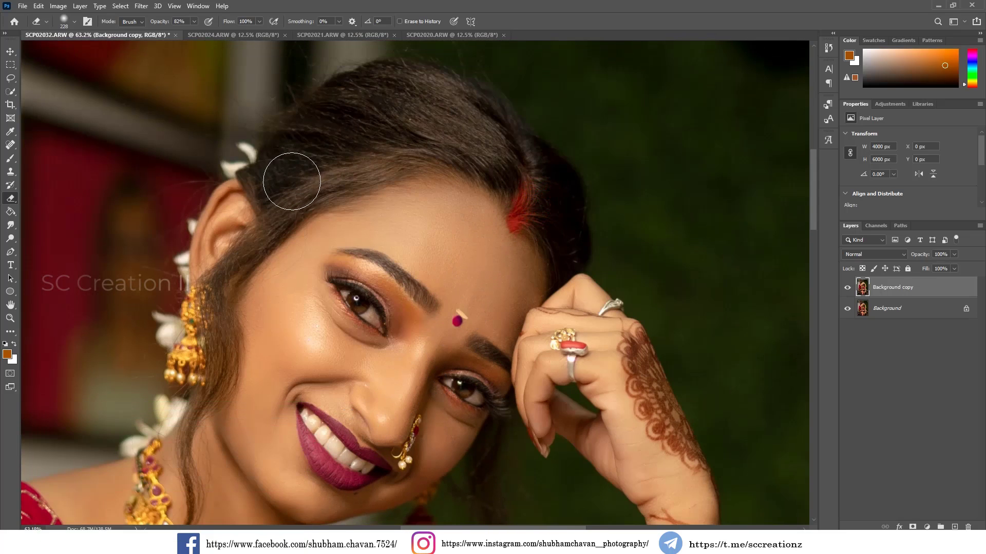
scroll(561, 211, down, 1)
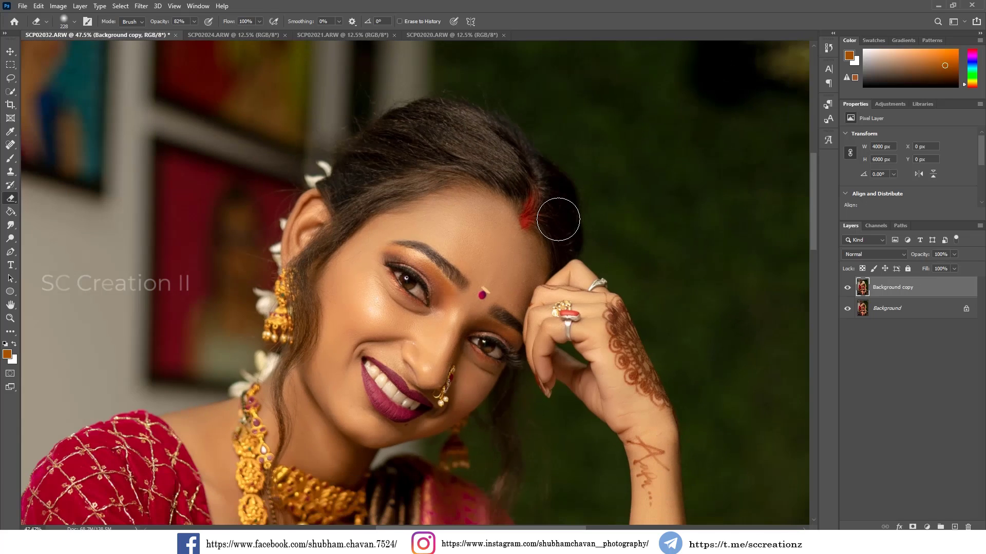
scroll(557, 217, down, 3)
scroll(493, 287, up, 3)
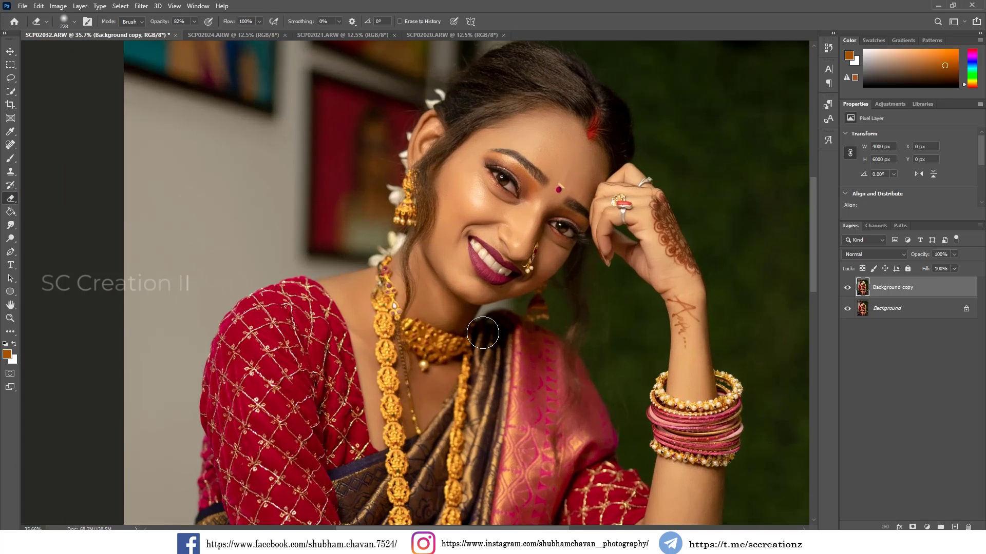
scroll(483, 333, up, 1)
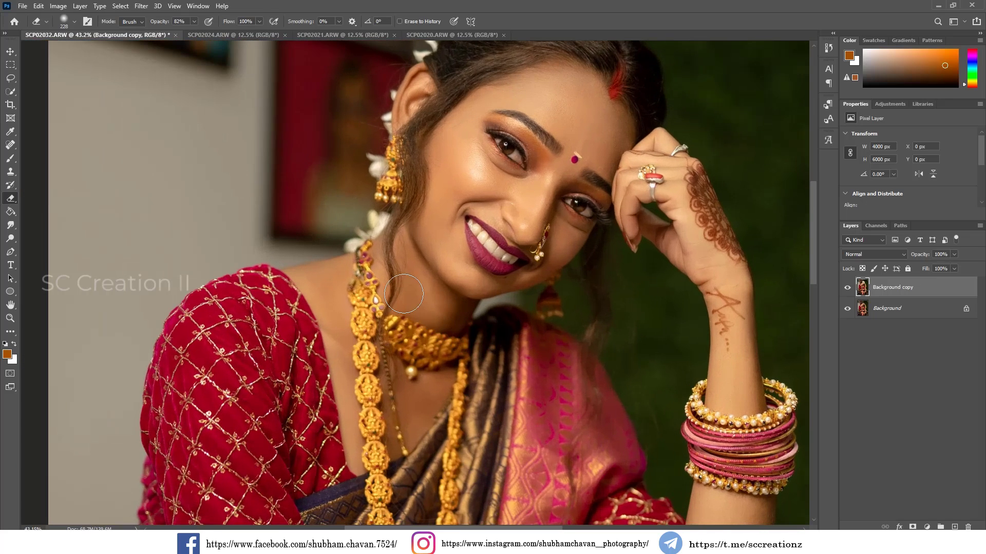
- Merge Background copy down into the Background layer and unlock the merged layer
right_click(918, 299)
click(821, 403)
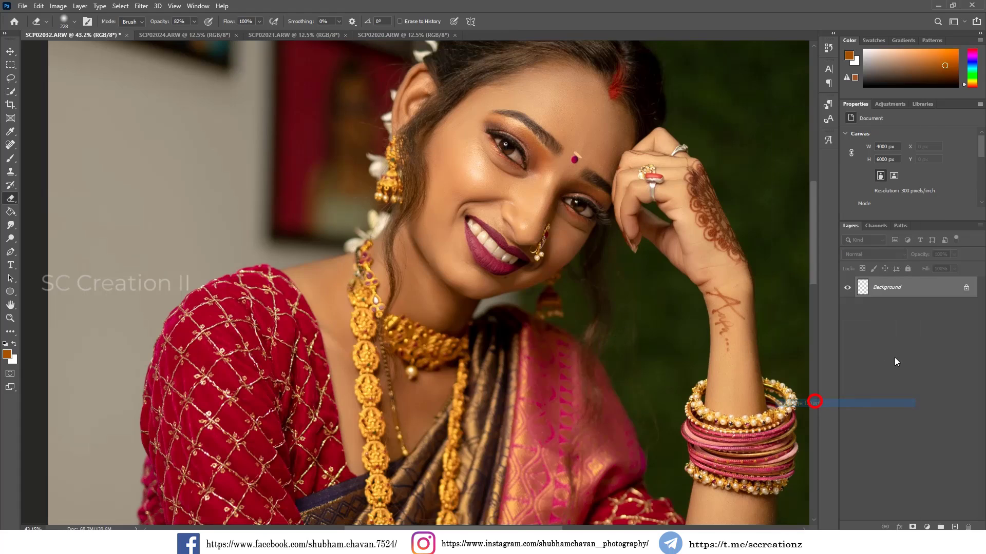
click(967, 289)
- Duplicate Layer 0 as Layer 0 copy and convert the copy to a Smart Object
right_click(930, 288)
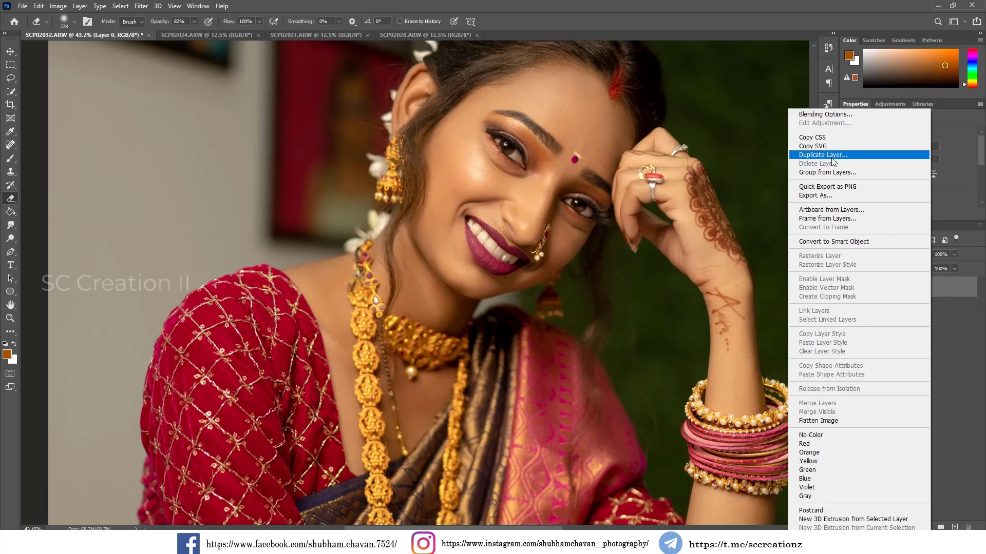
click(823, 155)
click(577, 170)
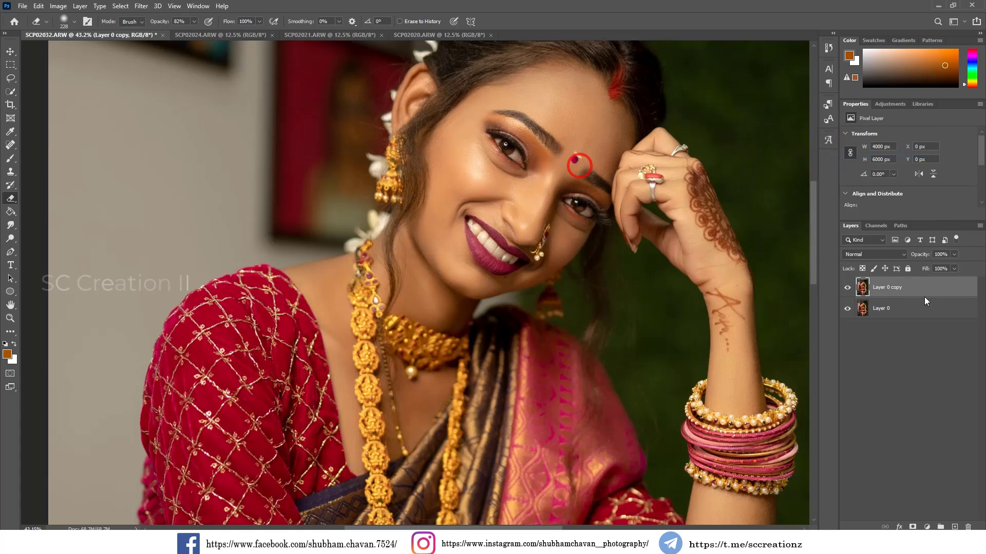
right_click(906, 287)
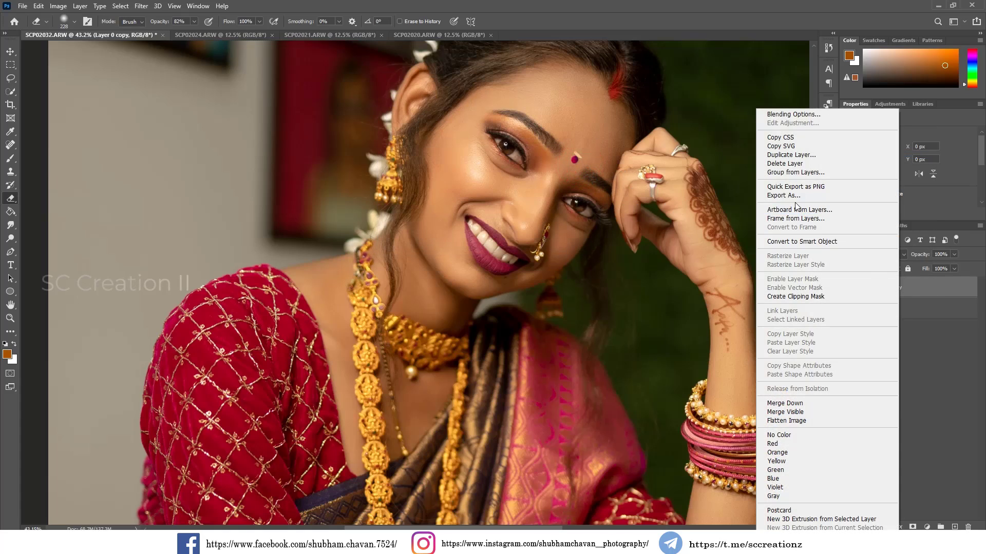
click(816, 242)
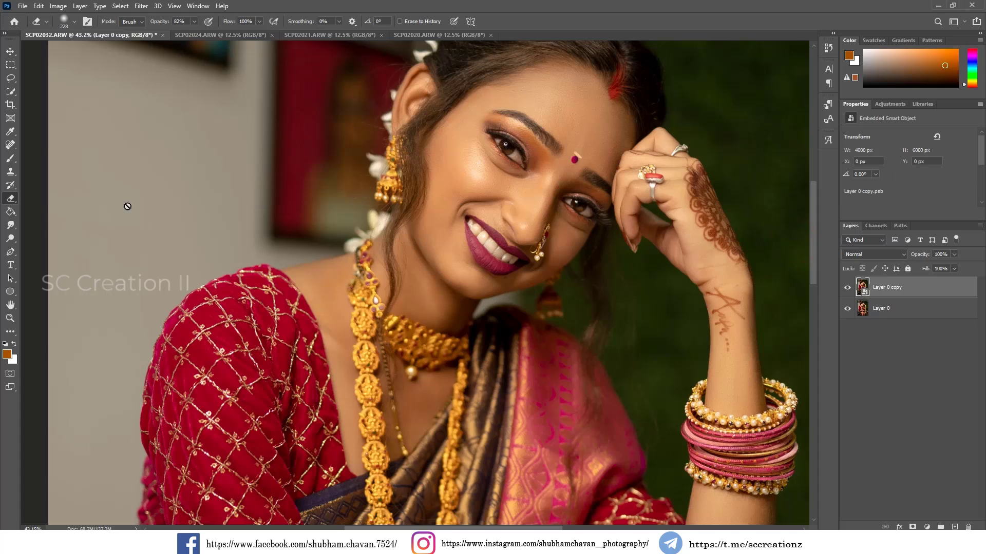
- Rasterize Layer 0 copy and brighten the neck and upper chest with a soft 464 px Dodge brush on Midtones at 11% exposure
click(10, 239)
click(425, 335)
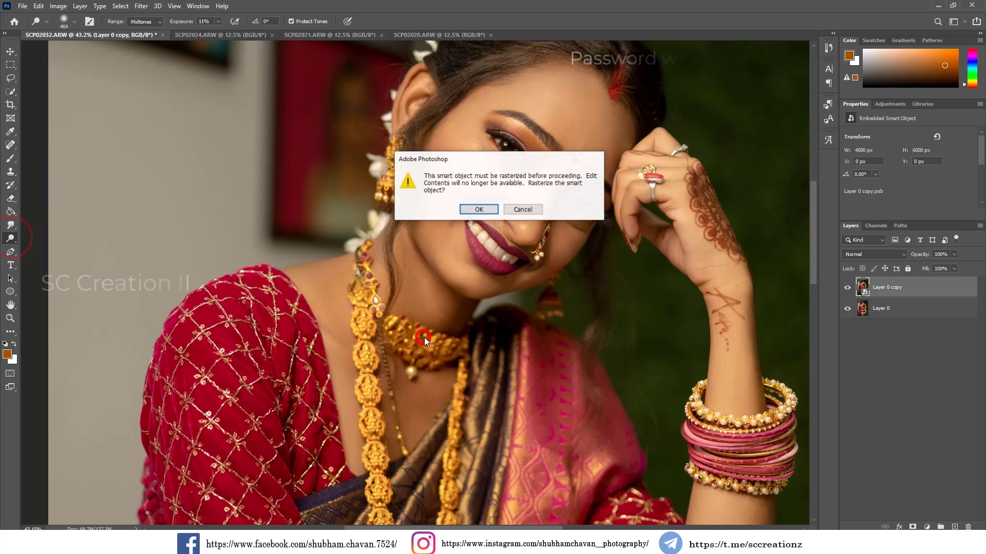
key(Return)
mouse_move(430, 307)
mouse_down()
mouse_move(433, 324)
mouse_move(409, 322)
mouse_move(404, 287)
mouse_move(407, 297)
mouse_up()
mouse_move(416, 381)
mouse_down()
mouse_move(405, 428)
mouse_move(405, 370)
mouse_move(388, 418)
mouse_move(396, 368)
mouse_move(385, 429)
mouse_move(392, 404)
mouse_up()
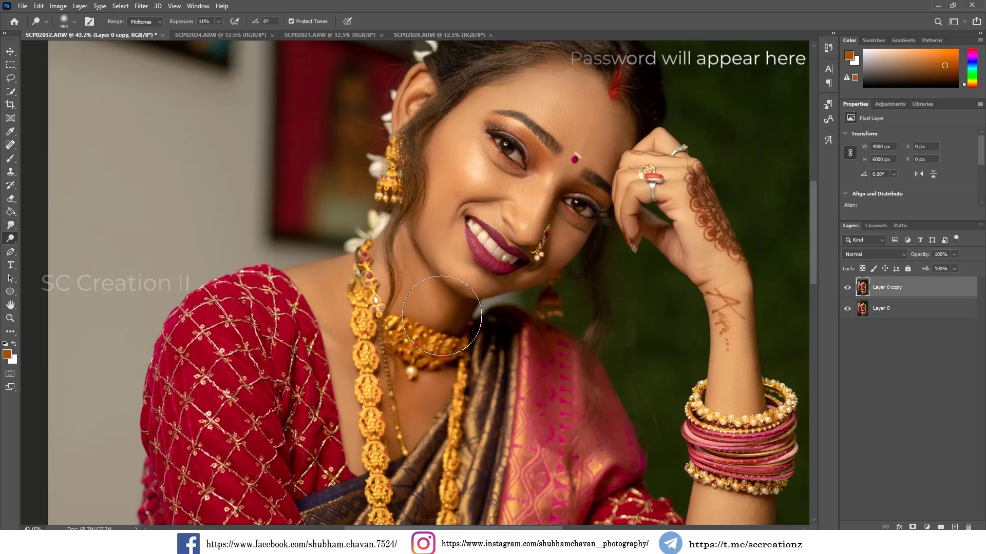
mouse_move(438, 309)
mouse_down()
mouse_move(391, 273)
mouse_move(403, 273)
mouse_up()
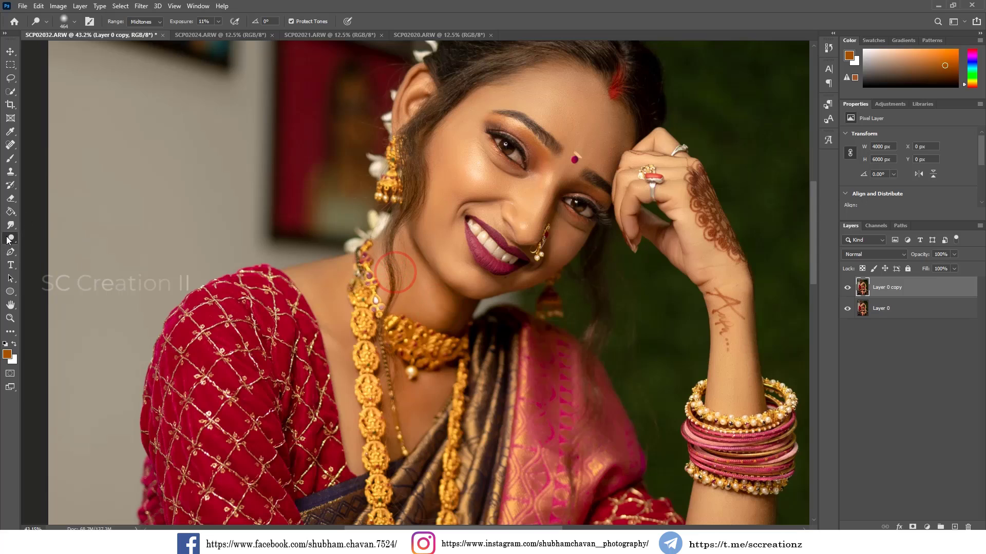
right_click(10, 238)
click(50, 239)
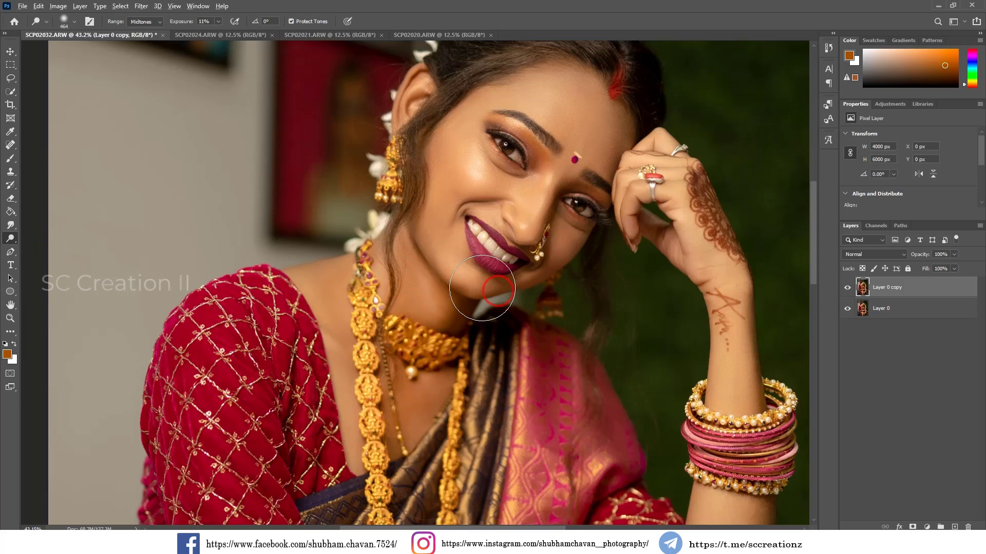
- Blend the uneven skin of the forearm beside the bangles with a soft round Mixer Brush of 275 px
scroll(488, 287, down, 2)
scroll(549, 348, down, 4)
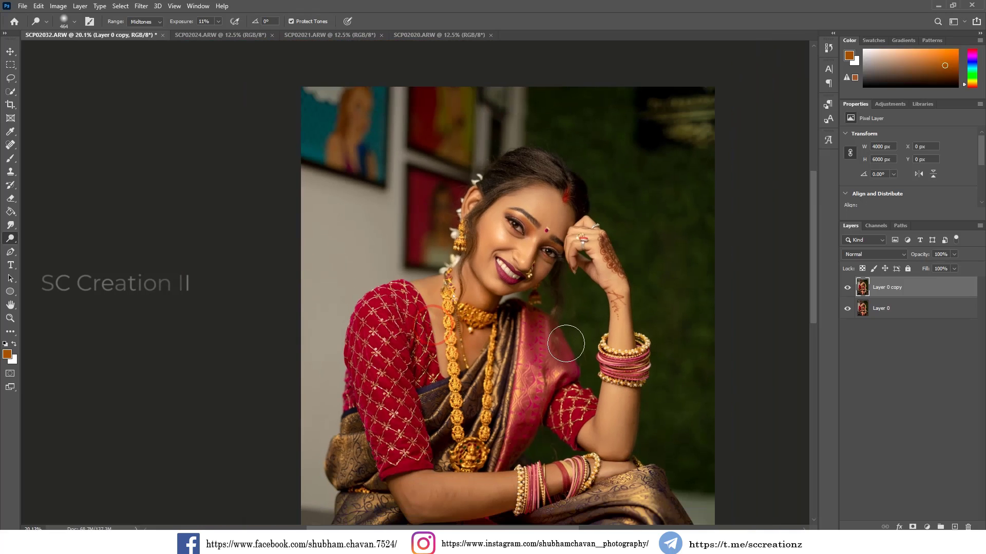
scroll(519, 410, down, 2)
scroll(466, 490, up, 5)
mouse_move(524, 436)
mouse_down()
mouse_move(388, 456)
mouse_move(375, 440)
mouse_move(521, 444)
mouse_up()
click(10, 158)
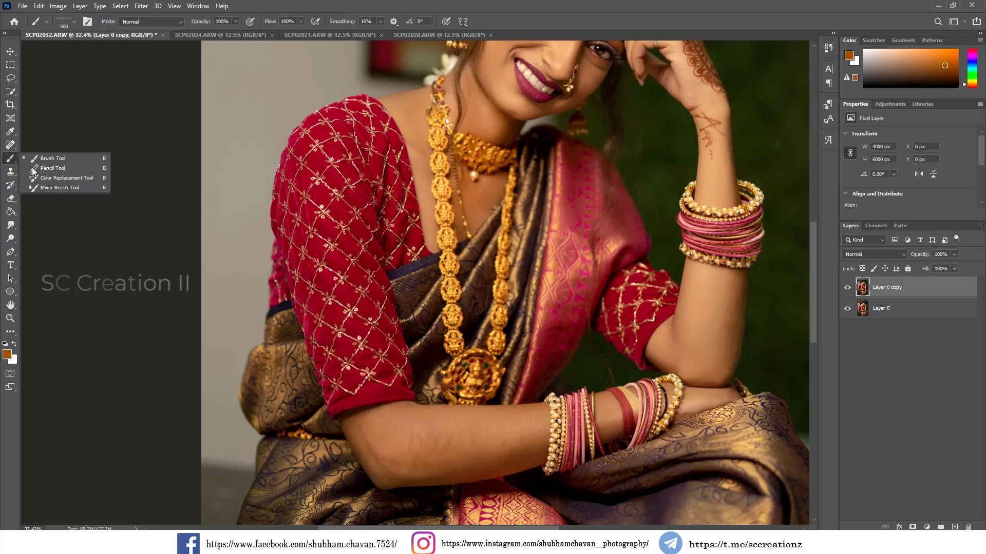
click(67, 189)
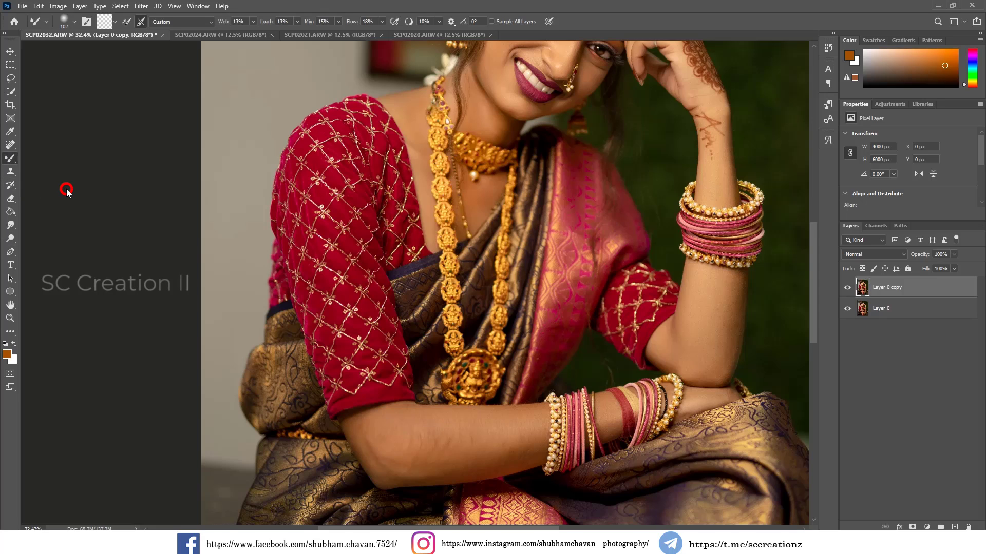
scroll(526, 440, up, 2)
right_click(526, 440)
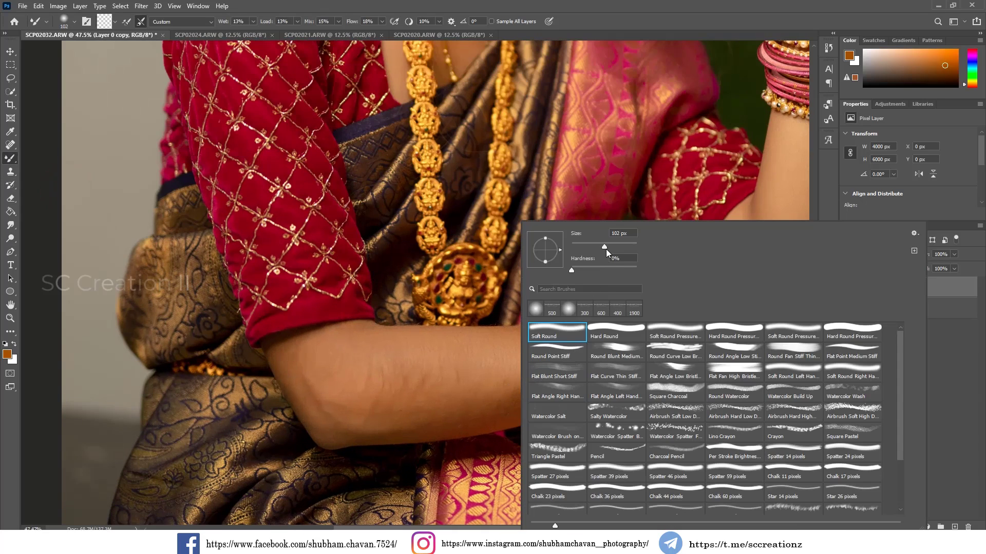
click(482, 367)
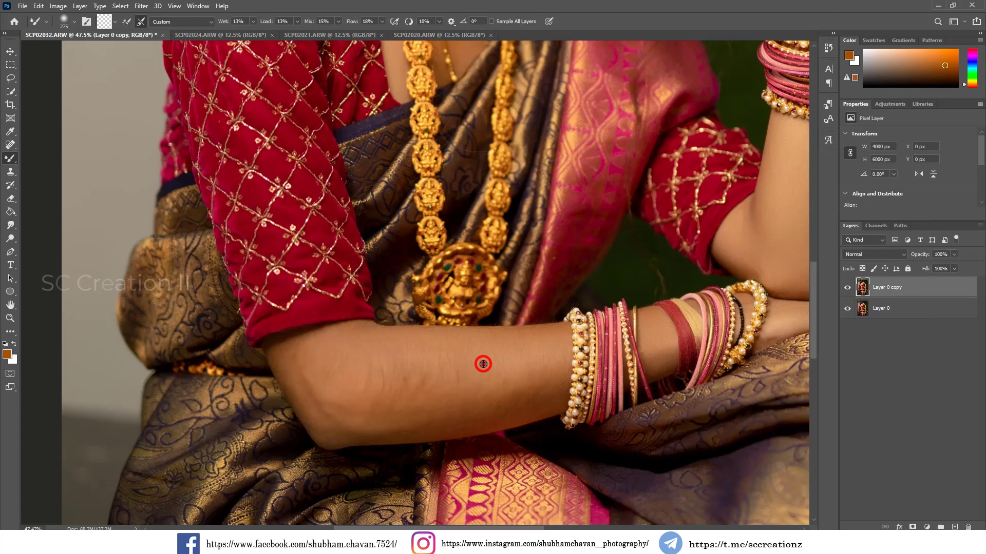
mouse_move(420, 385)
mouse_down()
mouse_move(334, 379)
mouse_move(417, 388)
mouse_move(381, 377)
mouse_move(536, 371)
mouse_move(358, 398)
mouse_move(389, 409)
mouse_move(356, 404)
mouse_move(313, 379)
mouse_move(426, 388)
mouse_move(545, 379)
mouse_move(414, 409)
mouse_move(493, 375)
mouse_move(396, 361)
mouse_move(522, 361)
mouse_up()
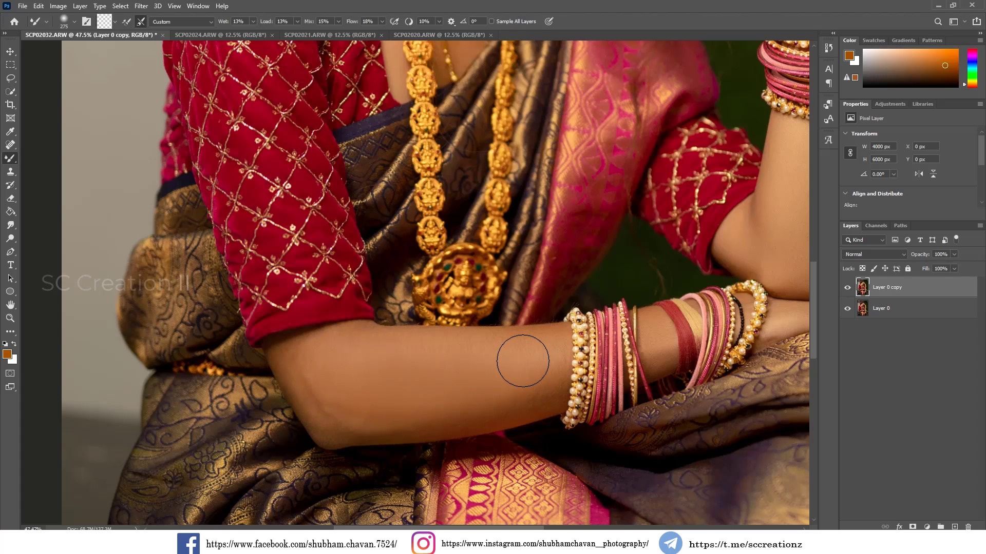
- Undo the last Mixer Brush strokes and blend the middle of the forearm again with the same brush
key(ctrl+alt+z)
click(435, 370)
mouse_move(423, 369)
mouse_down()
mouse_move(363, 391)
mouse_move(353, 382)
mouse_move(513, 363)
mouse_move(424, 402)
mouse_move(521, 367)
mouse_move(341, 374)
mouse_move(513, 365)
mouse_move(464, 376)
mouse_move(472, 382)
mouse_up()
scroll(514, 370, down, 4)
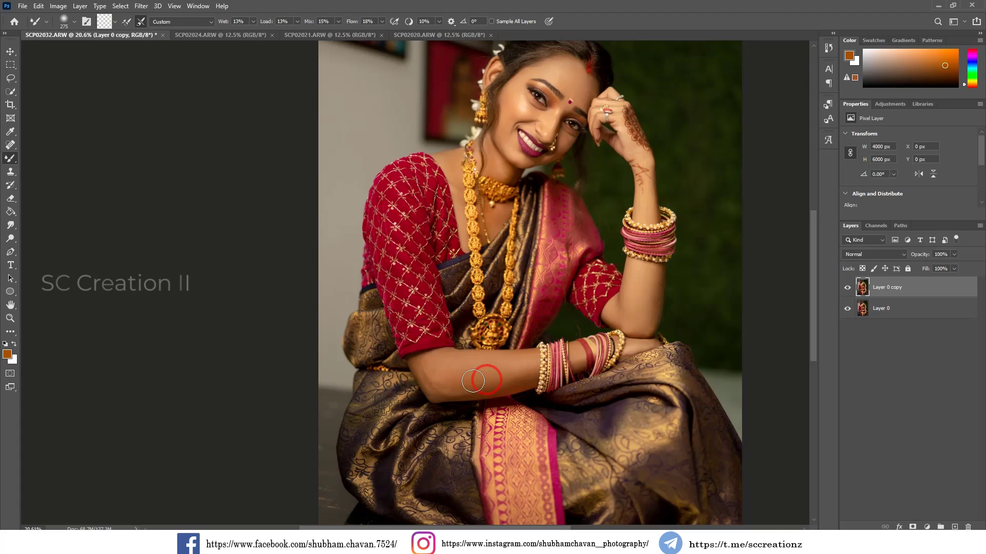
scroll(496, 371, down, 5)
scroll(495, 370, up, 2)
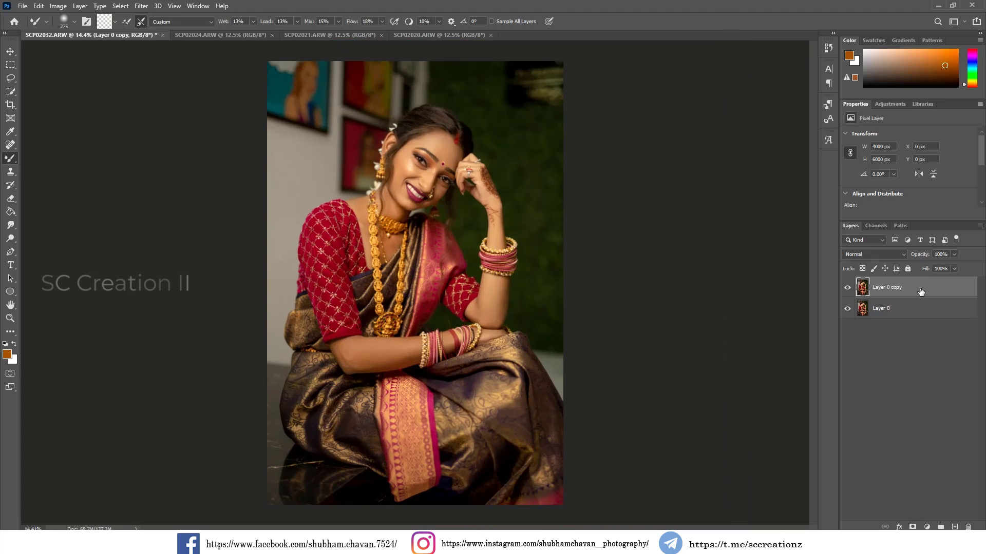
- Duplicate Layer 0 copy as a new layer named "color grading"
right_click(921, 291)
click(825, 156)
text(color gra)
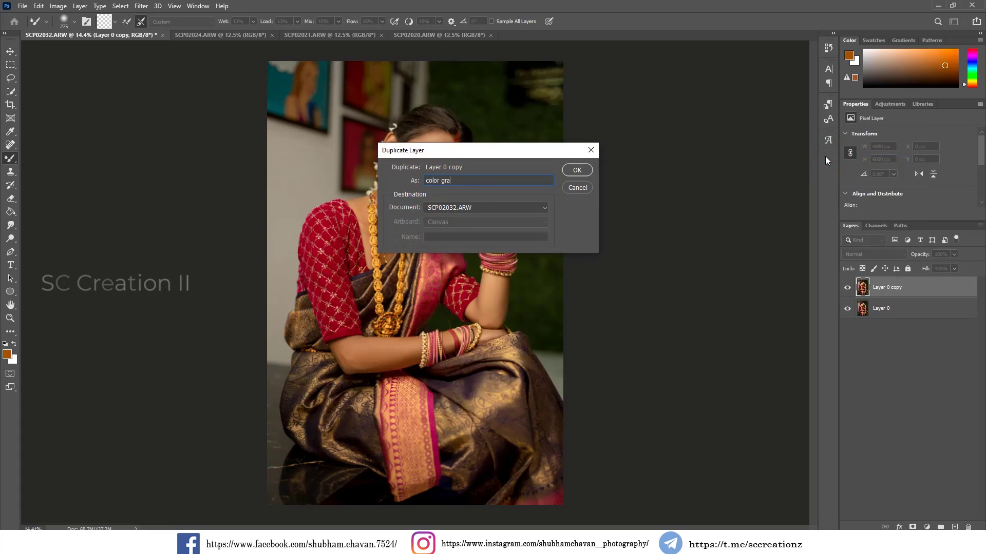
text(ding)
key(Return)
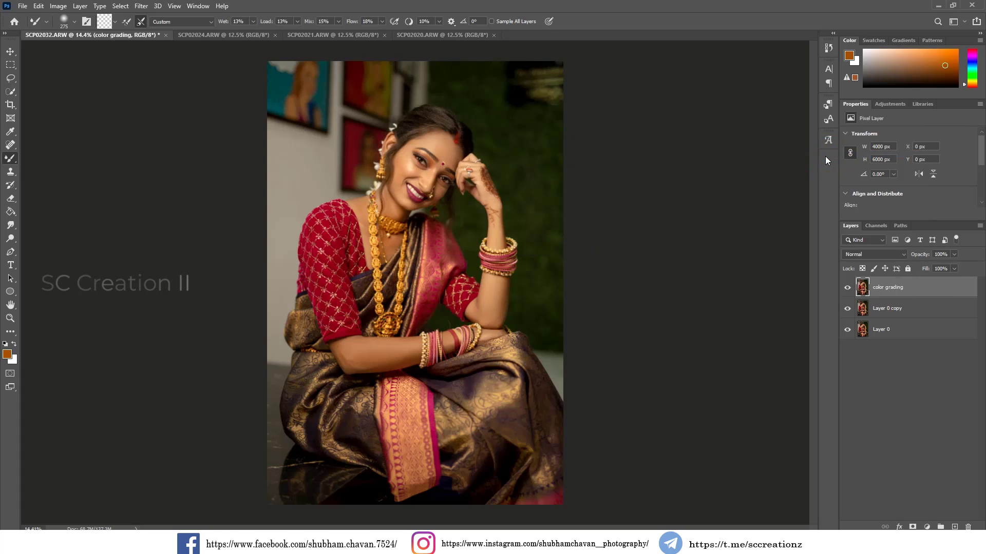
- Open the Camera Raw Filter on the color grading layer and set temperature to +5, exposure to +0.40 and contrast to -20
click(145, 7)
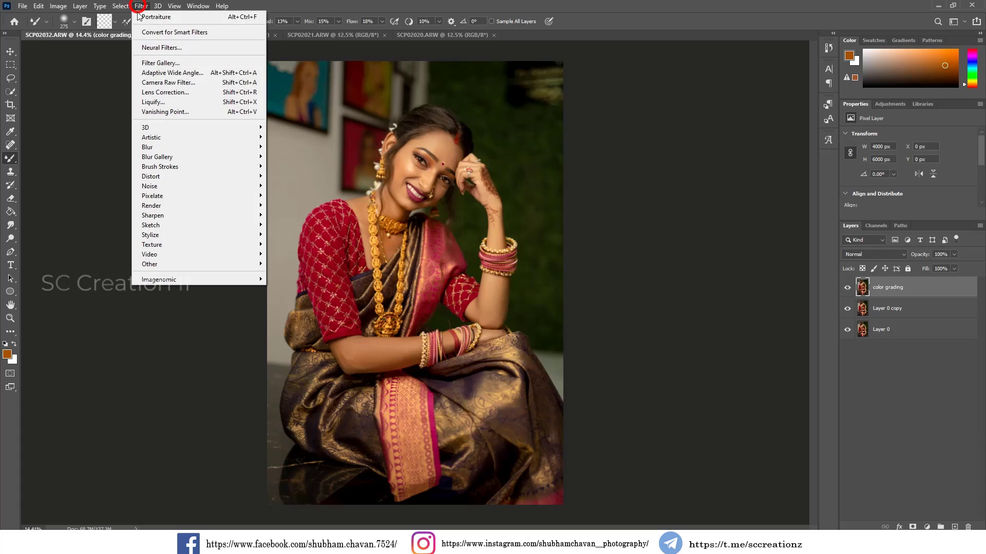
click(187, 83)
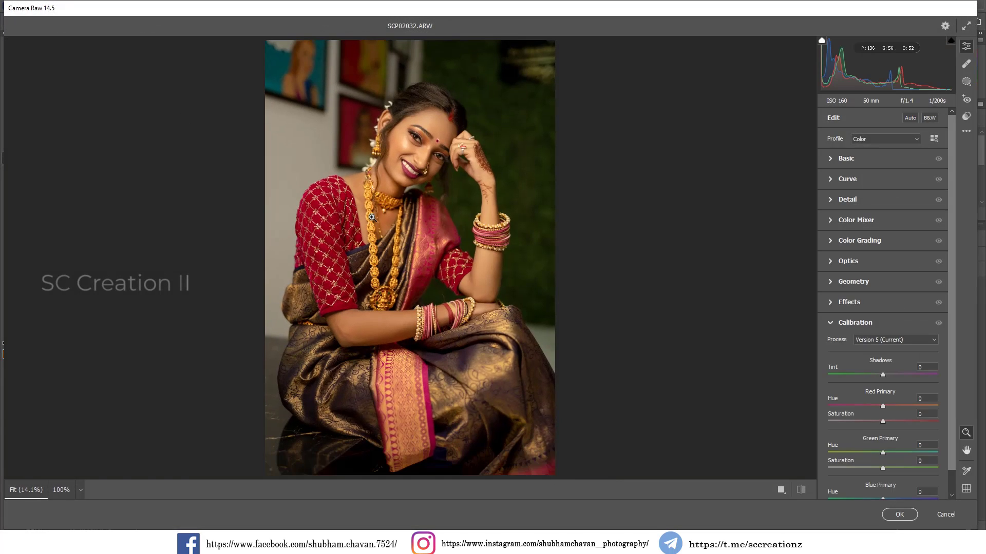
click(829, 160)
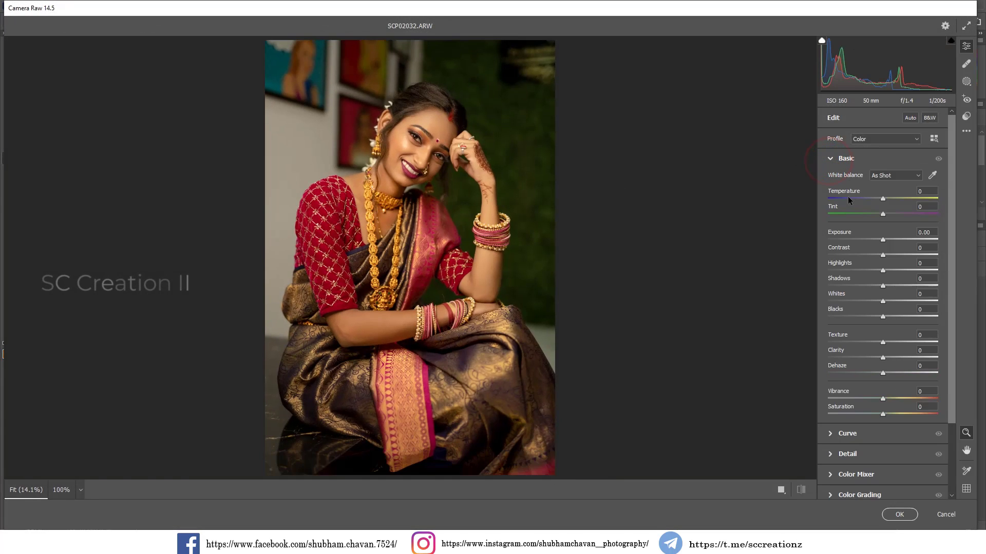
drag(883, 199, 887, 200)
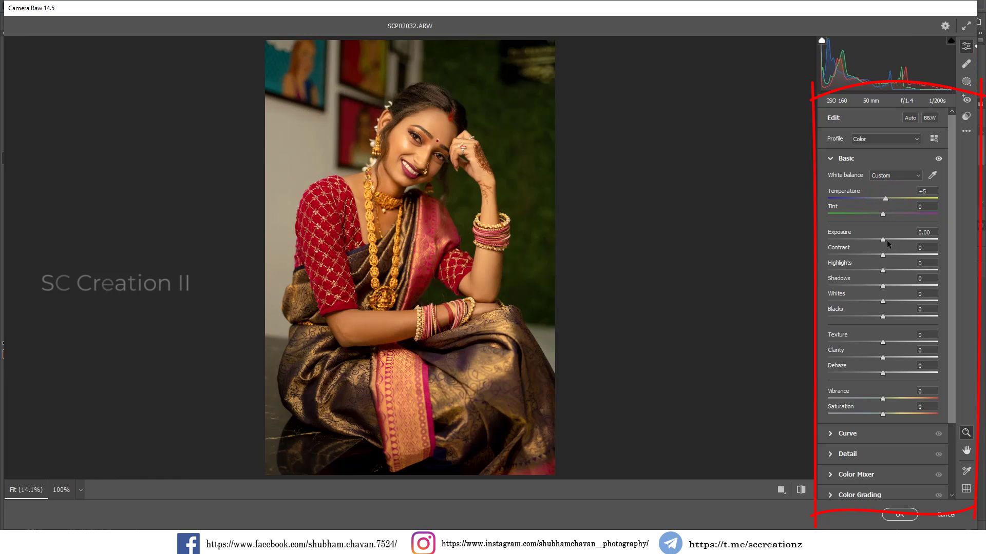
drag(885, 240, 876, 255)
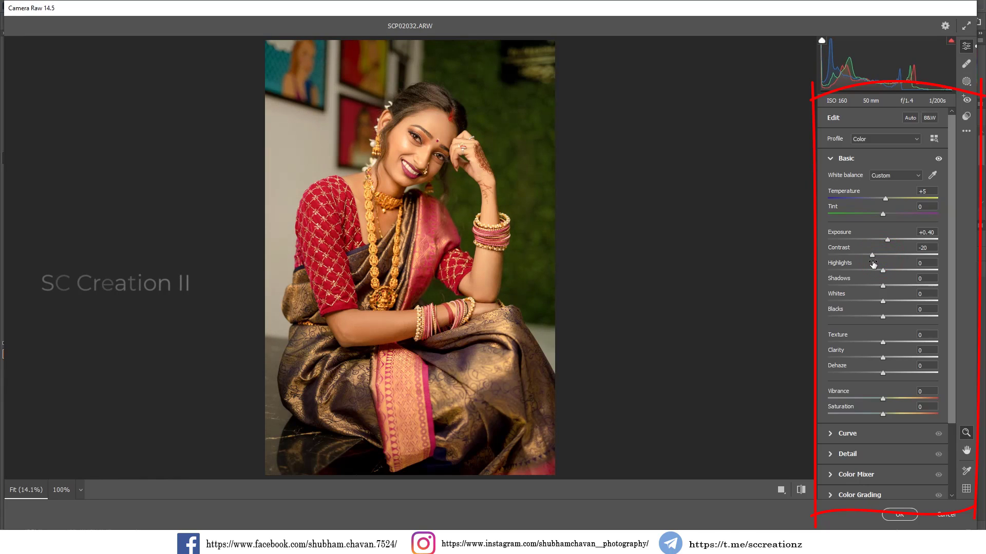
- Set highlights to -72, shadows +34, whites -61, blacks -36, clarity -10, vibrance +7 and saturation -18 in the basic adjustments
drag(869, 270, 896, 286)
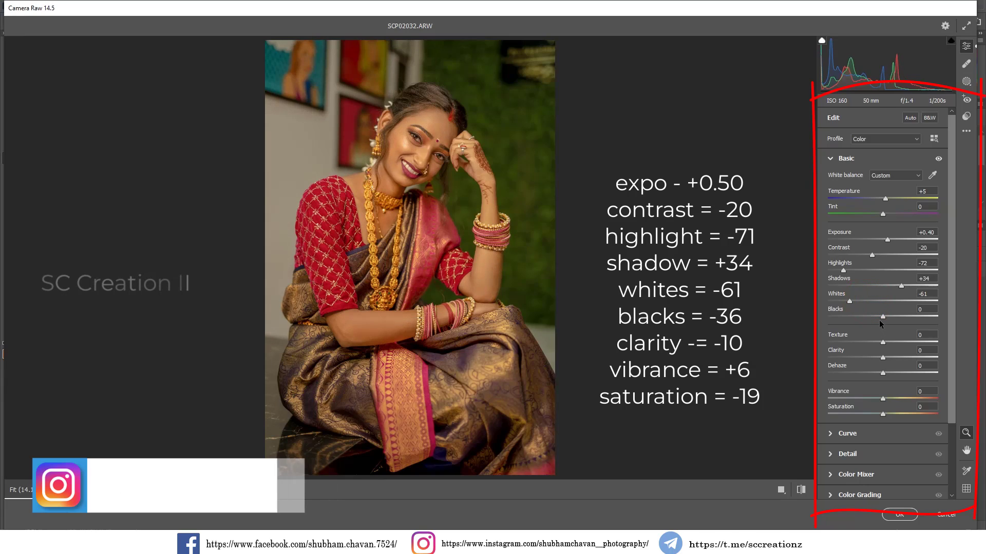
drag(879, 318, 863, 319)
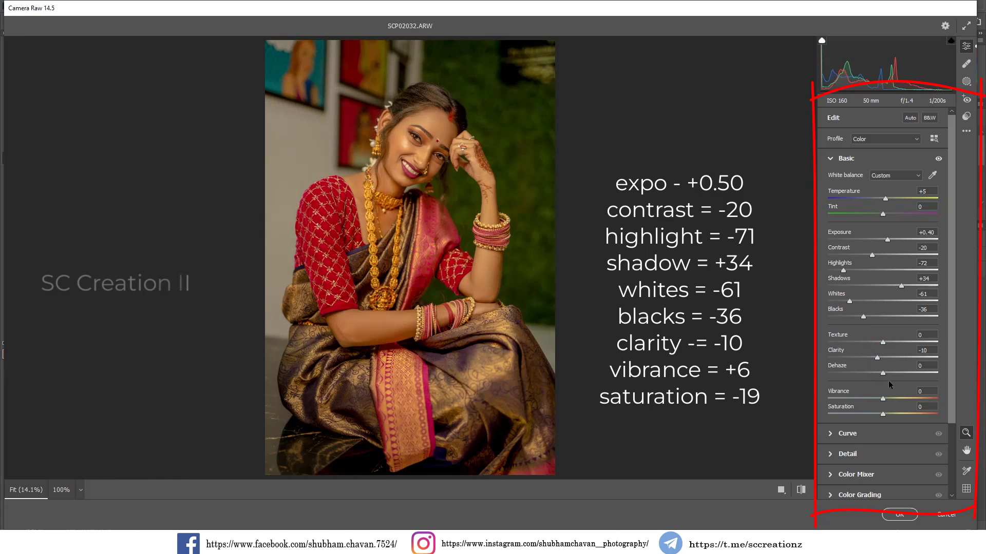
drag(883, 398, 873, 414)
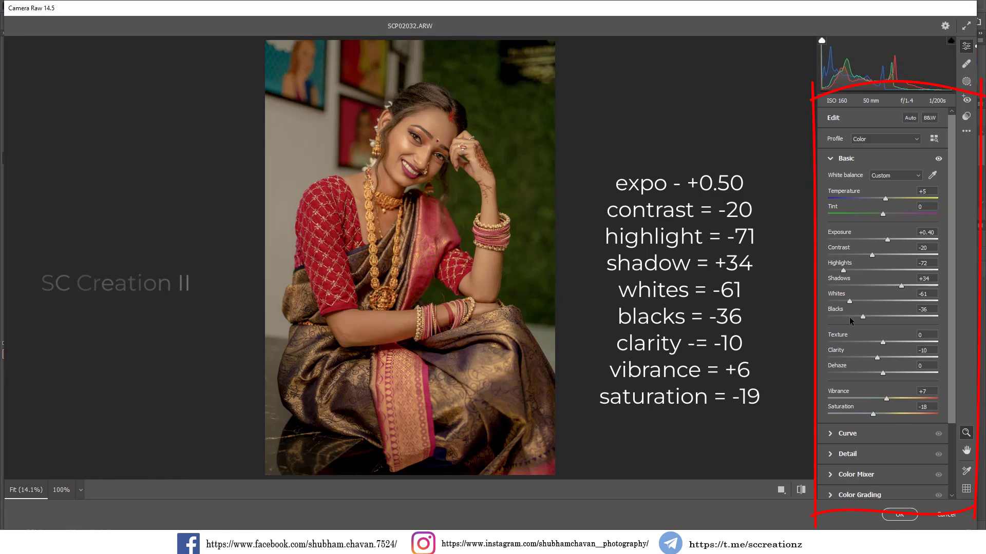
- Set the parametric curve to highlights -48, lights +46, darks +21 and shadows -50, and check the face up close
scroll(848, 414, down, 2)
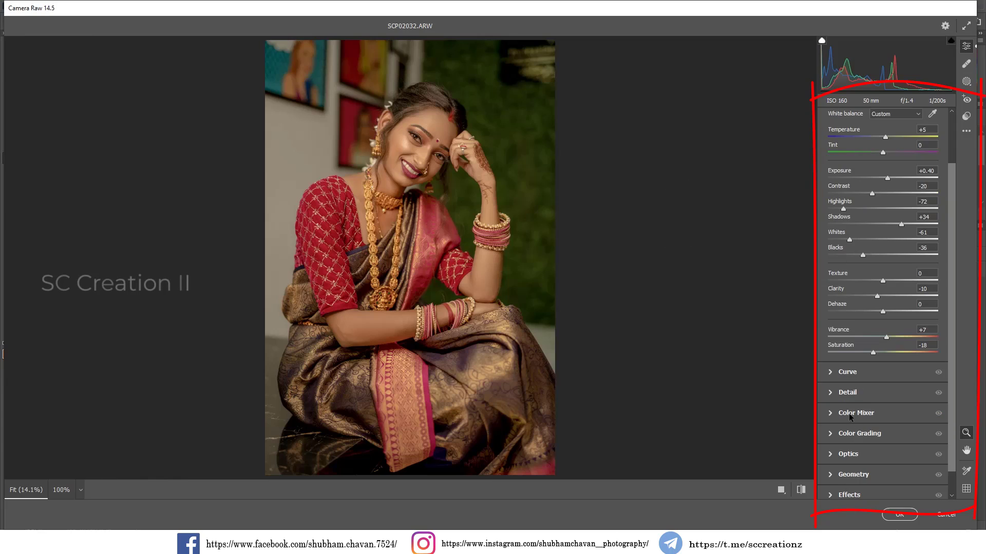
click(834, 372)
click(853, 195)
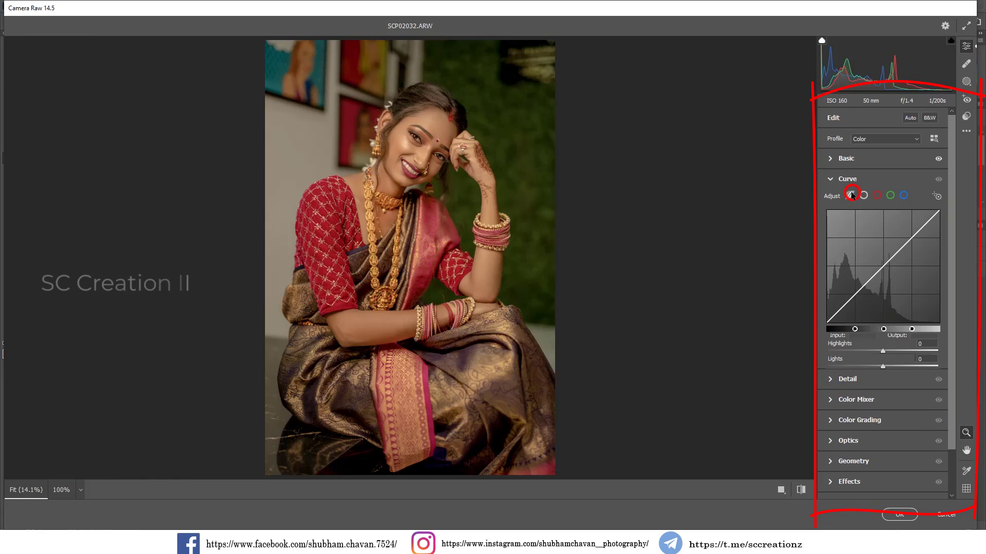
drag(859, 352, 855, 398)
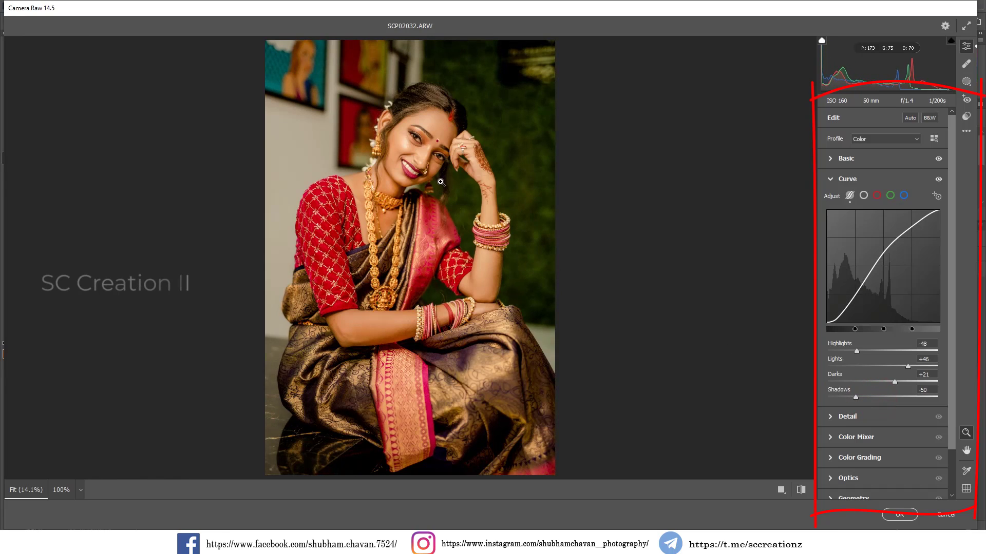
click(419, 150)
click(464, 199)
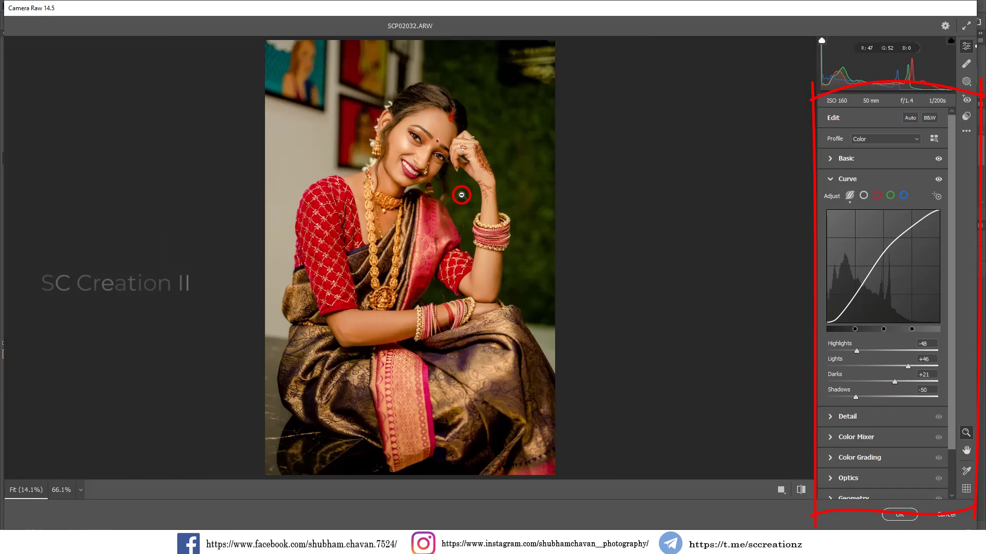
- Shape the overall point curve with points at input 215/output 221, 127/127 and 37/33, plus one between the lower two
click(863, 195)
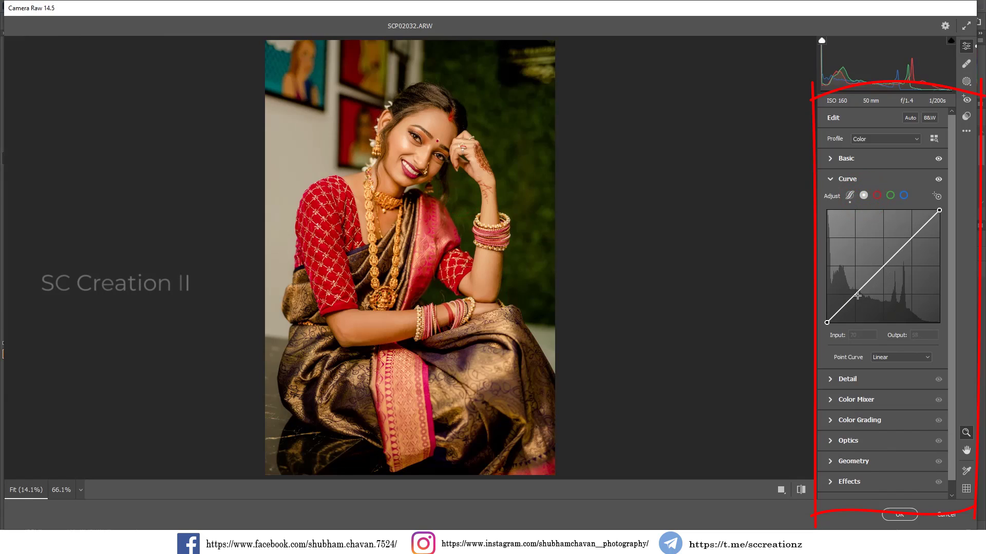
click(855, 295)
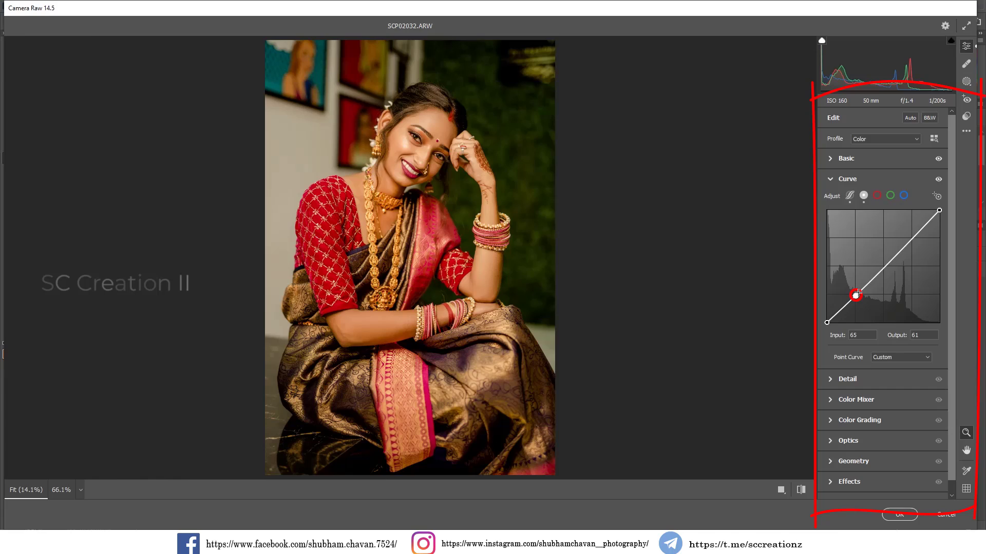
click(884, 267)
drag(922, 228, 922, 225)
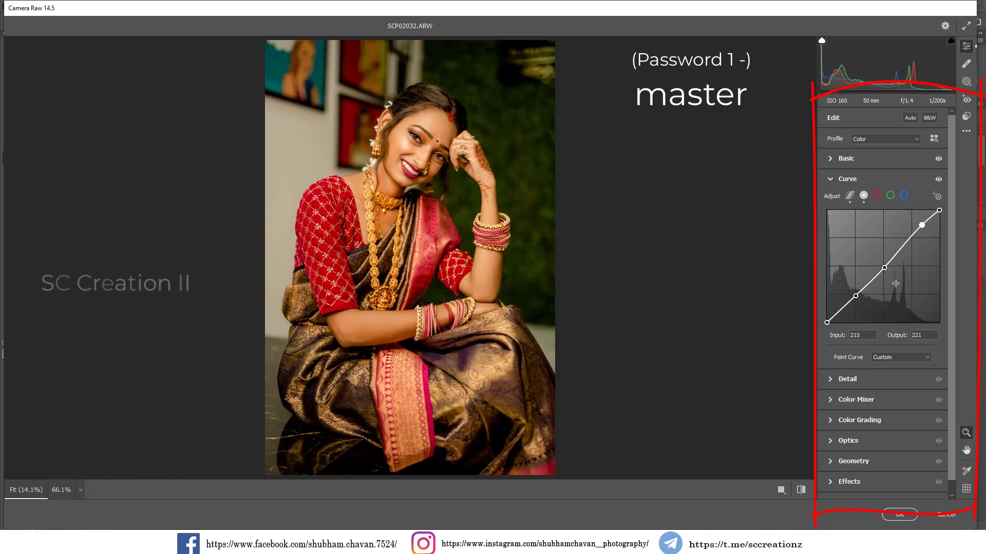
drag(885, 269, 882, 267)
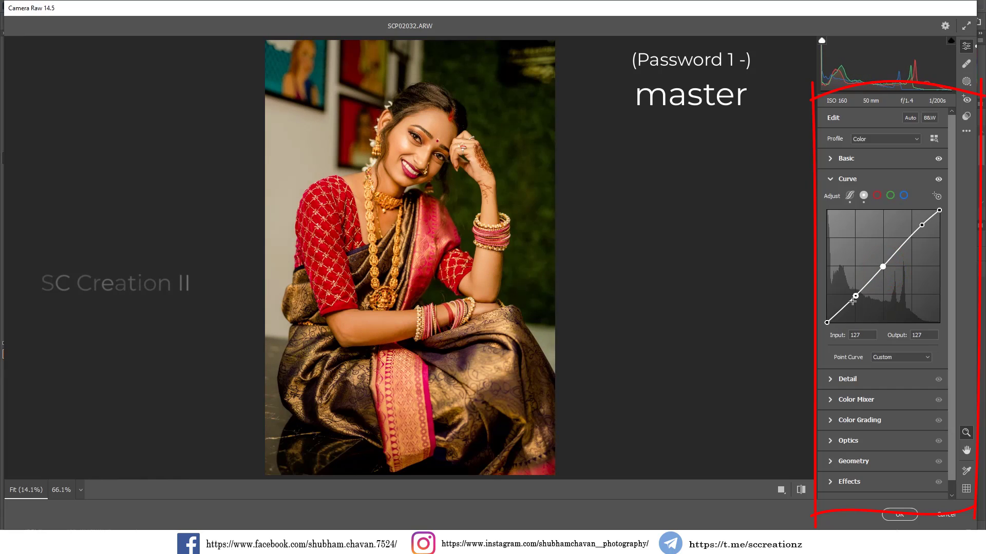
drag(856, 295, 843, 308)
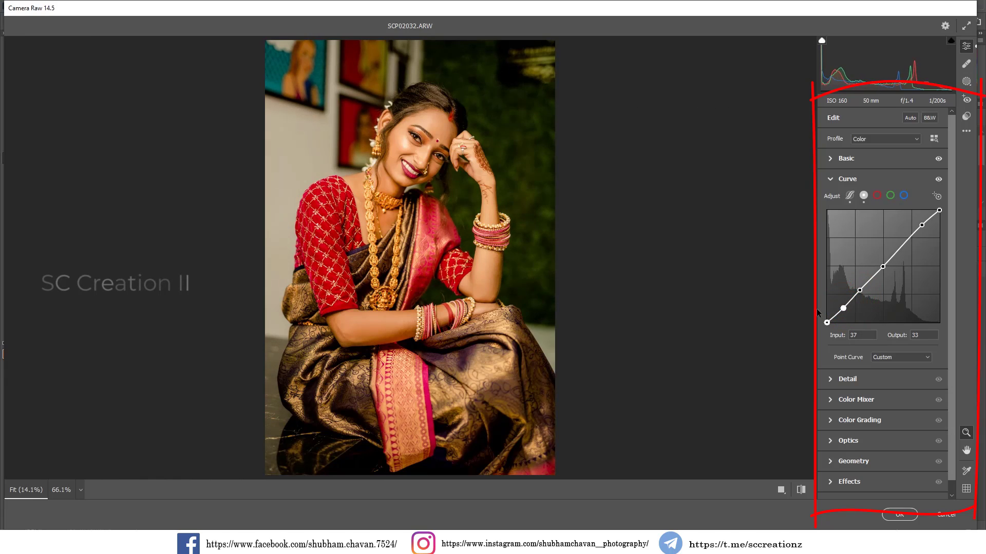
click(830, 180)
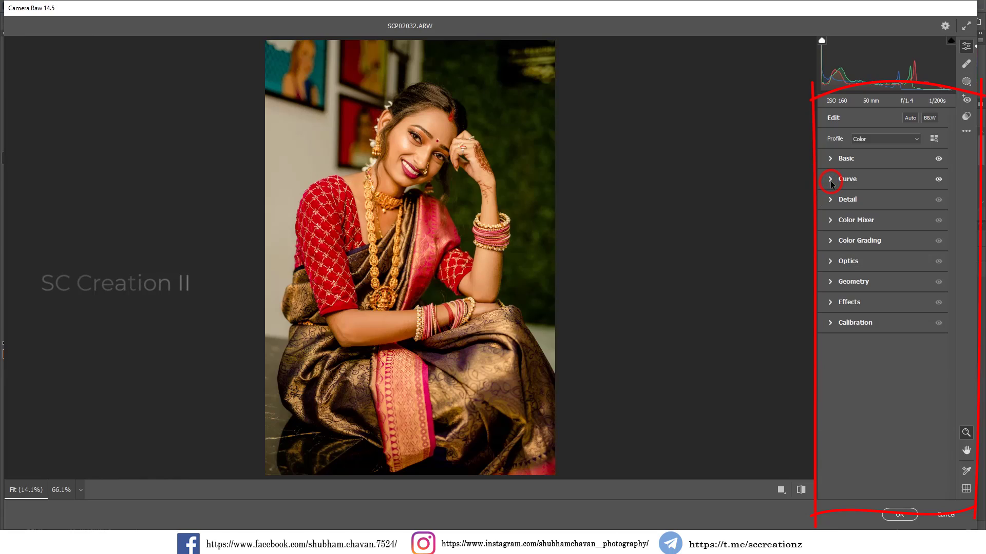
- Set sharpening to 25 and color noise reduction to 71 in the detail adjustments, checking the face up close
click(845, 202)
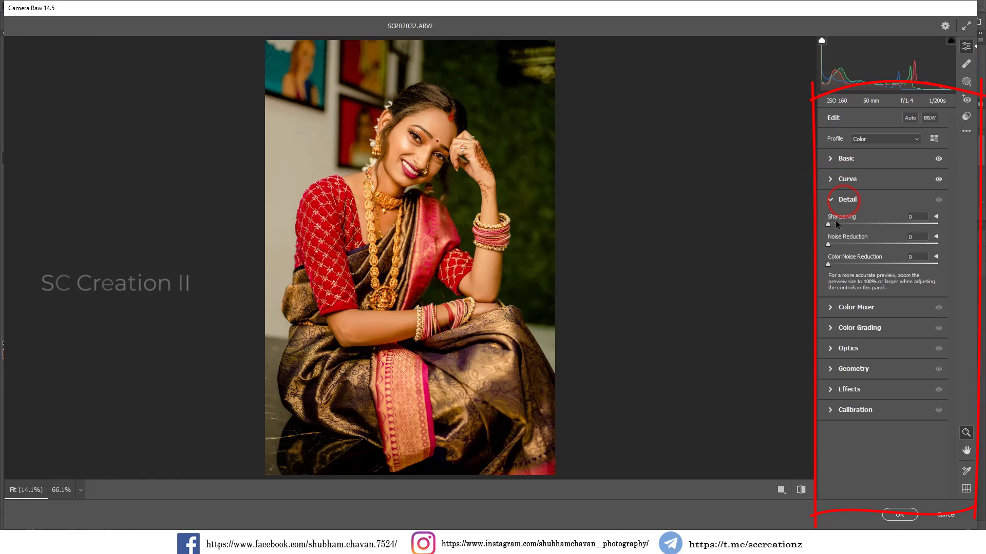
drag(847, 223, 848, 225)
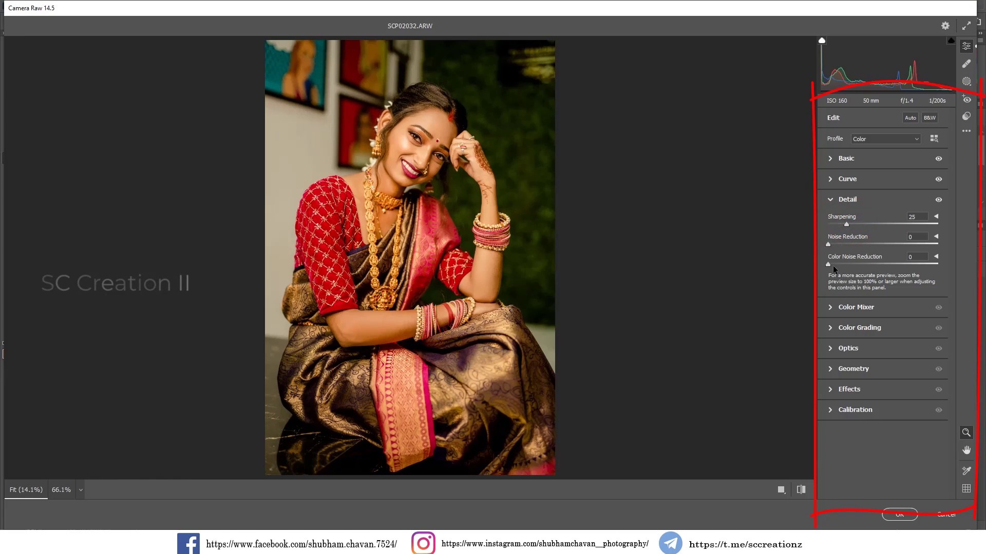
drag(835, 269, 856, 266)
drag(418, 143, 581, 284)
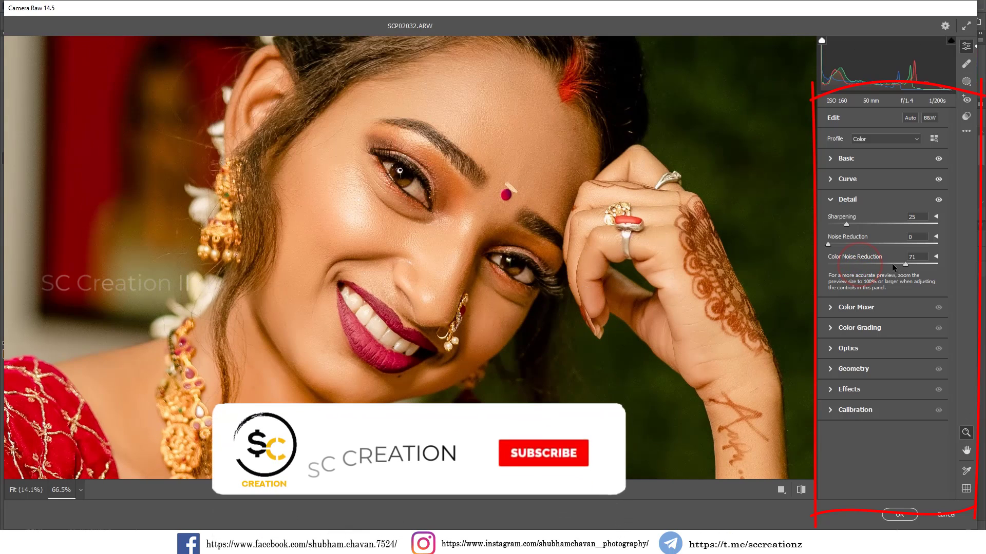
- Set color noise reduction to 24 in the detail adjustments and return to the full image view
drag(889, 263, 854, 263)
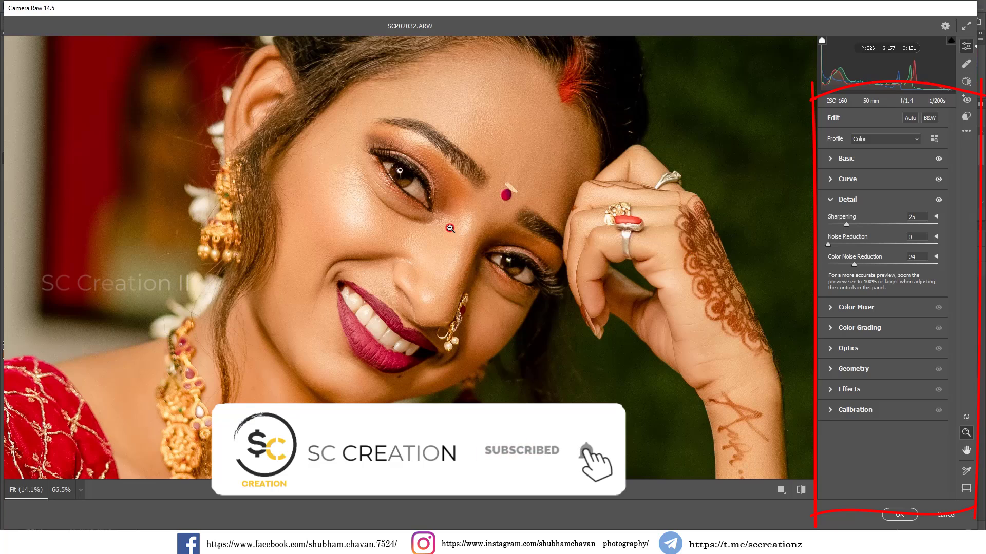
click(649, 296)
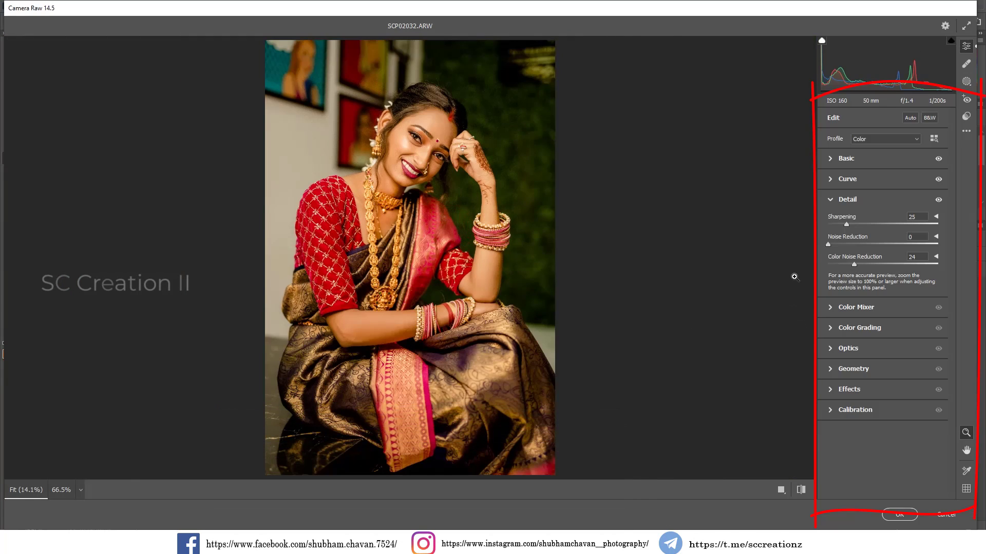
click(836, 201)
- Set the color mixer hues to reds -24, oranges -6, yellows -17, greens -32, aquas -21, blues +8, purples +30 and magentas +17
click(839, 220)
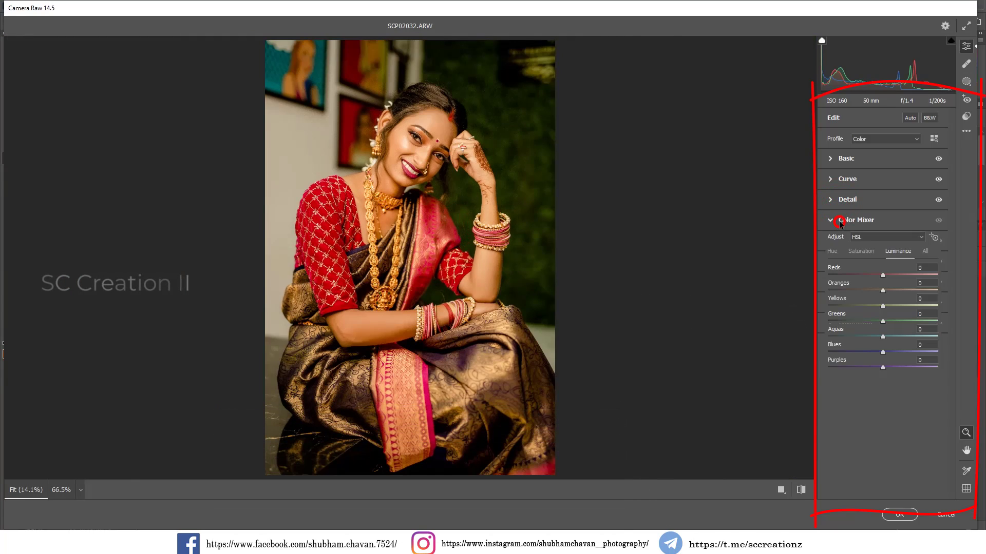
click(832, 251)
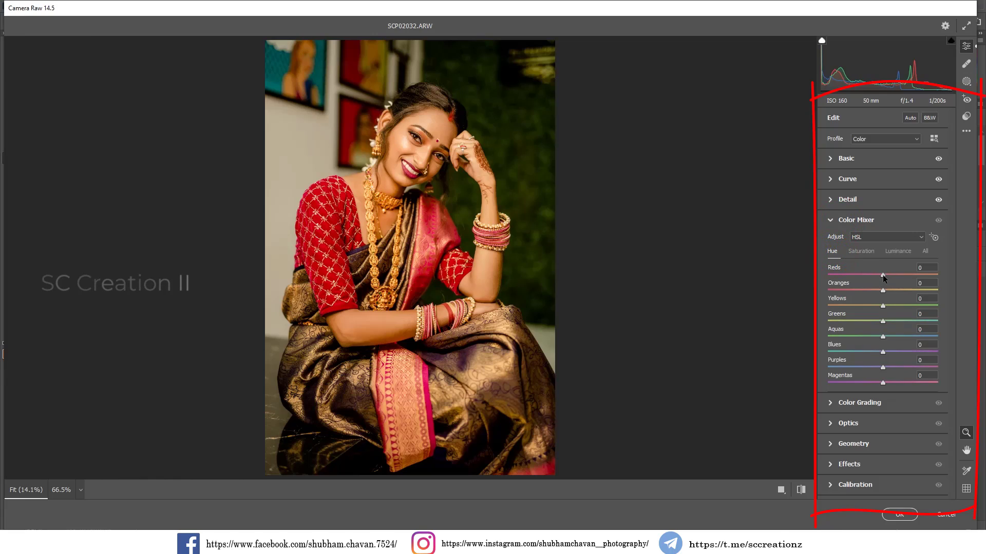
mouse_move(883, 275)
mouse_down()
mouse_move(869, 275)
mouse_move(869, 288)
mouse_move(881, 289)
mouse_up()
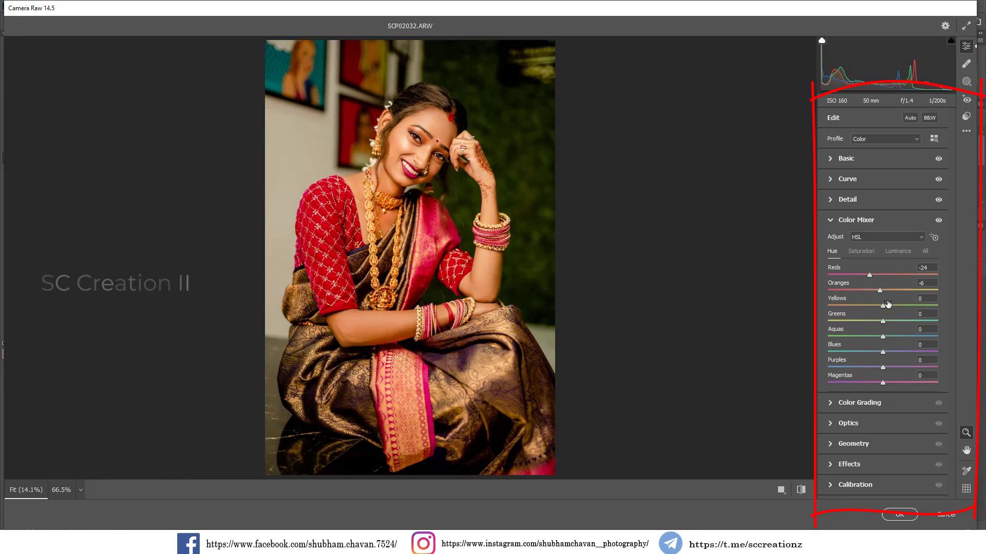
mouse_move(882, 305)
mouse_down()
mouse_move(848, 306)
mouse_move(867, 306)
mouse_up()
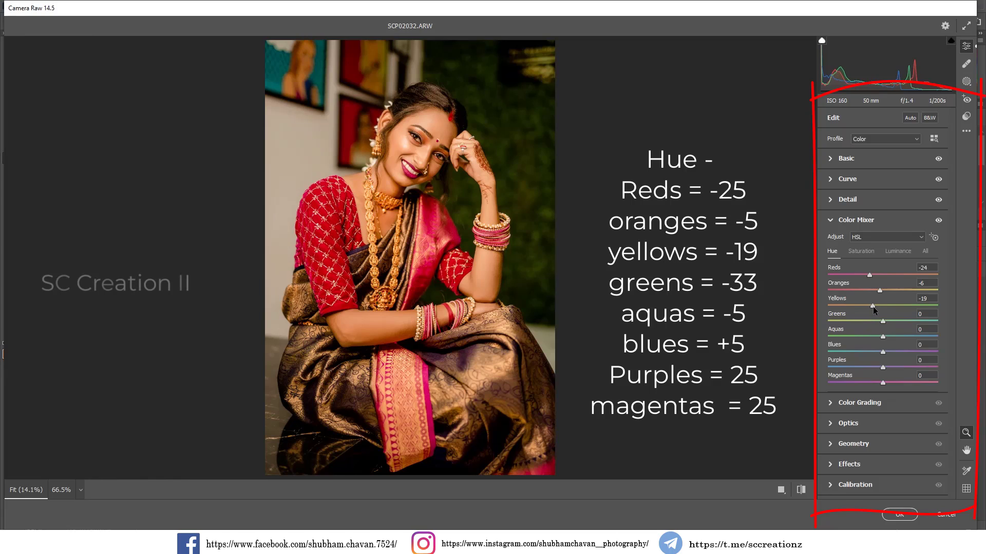
mouse_move(883, 320)
mouse_down()
mouse_move(852, 317)
mouse_move(928, 325)
mouse_move(865, 321)
mouse_up()
drag(870, 334, 888, 383)
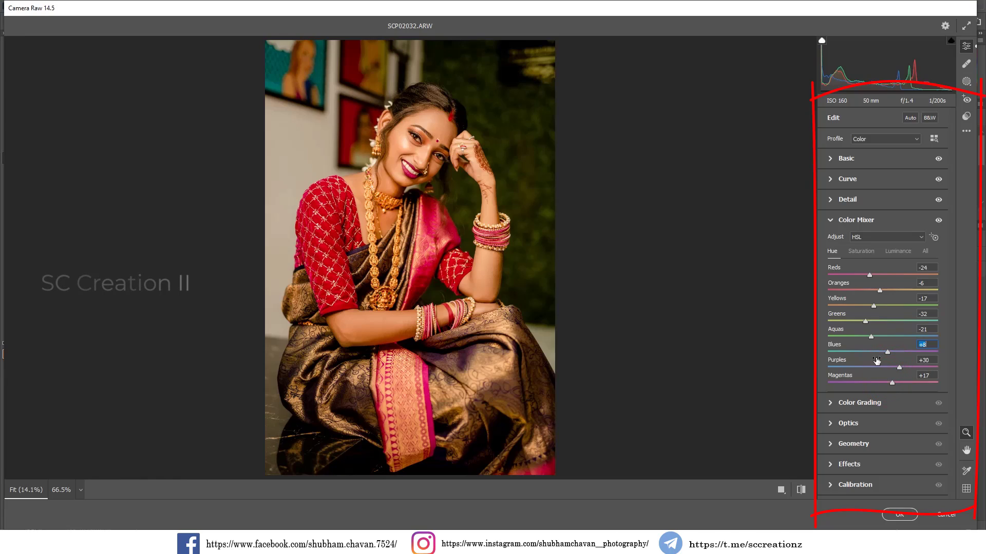
- Set the color mixer saturation to reds +21, oranges -19, yellows -59, greens -41, aquas -42, blues -36, purples -39 and magentas -40
click(861, 251)
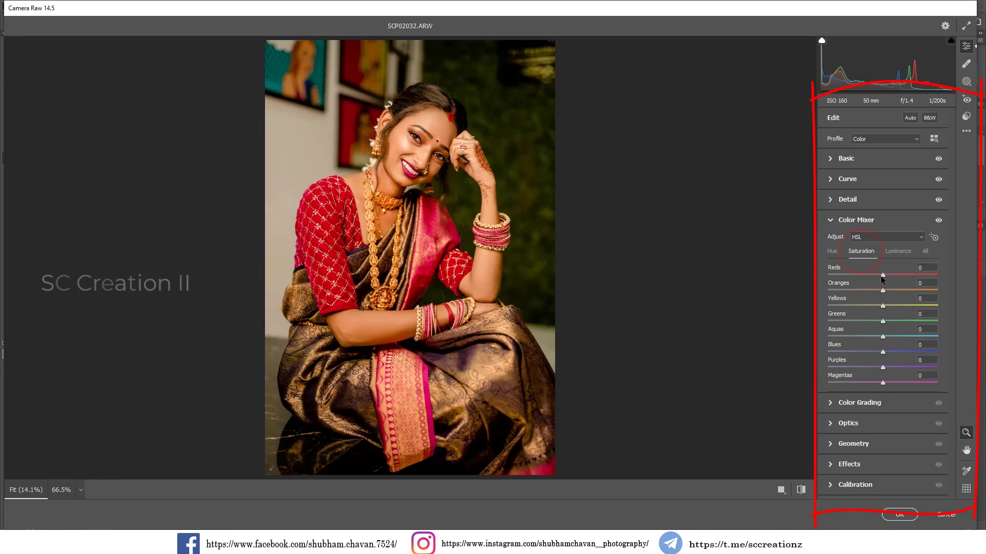
drag(880, 276, 866, 319)
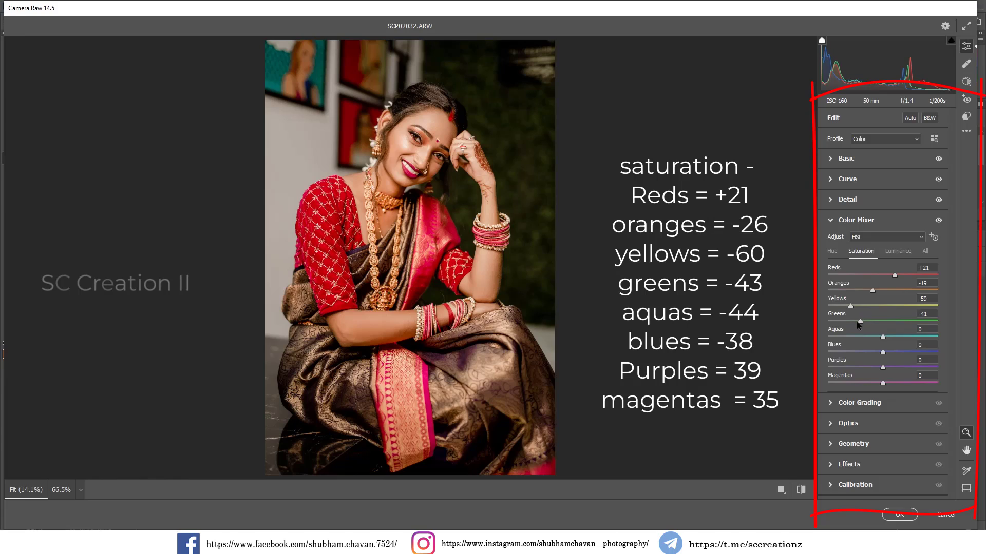
mouse_move(870, 338)
mouse_down()
mouse_move(861, 339)
mouse_move(868, 352)
mouse_up()
click(872, 352)
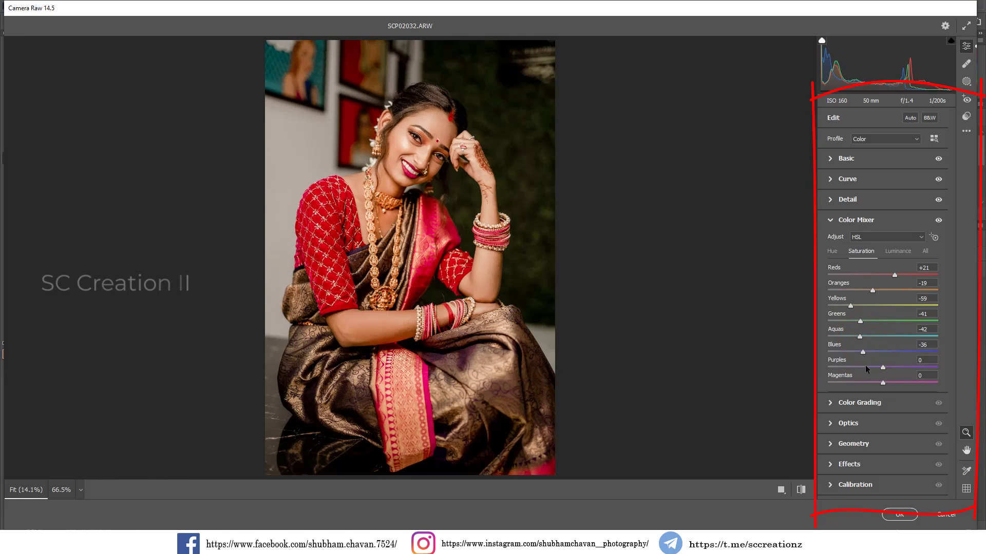
click(861, 367)
drag(865, 381, 860, 382)
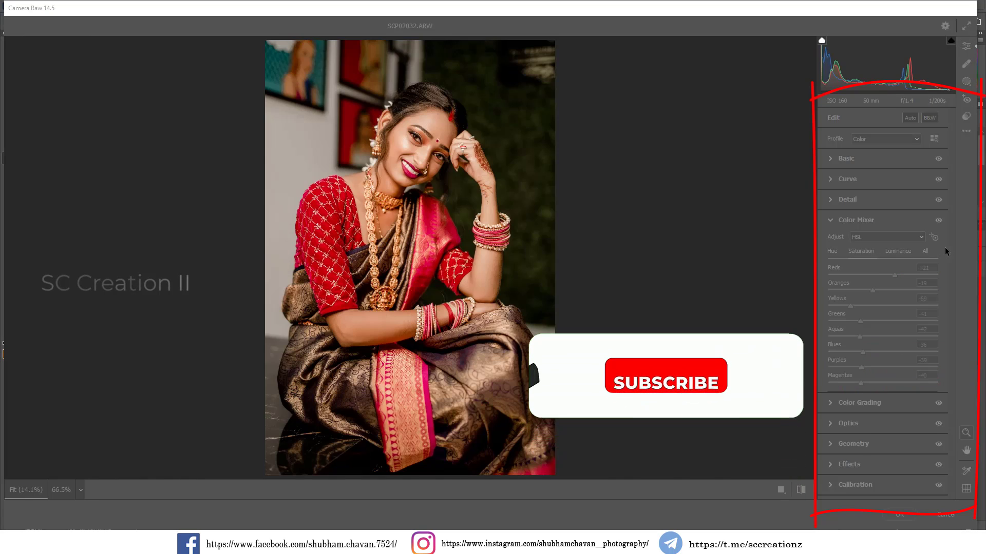
- Set the color mixer luminance to reds -35, oranges -4 and greens +32
click(891, 251)
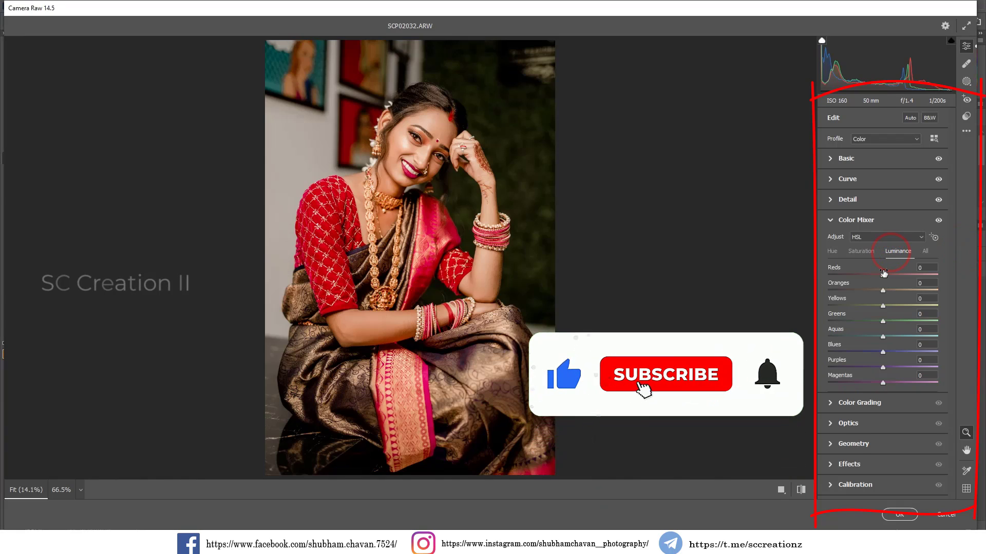
click(885, 274)
mouse_move(873, 273)
mouse_down()
mouse_move(863, 276)
mouse_move(878, 291)
mouse_up()
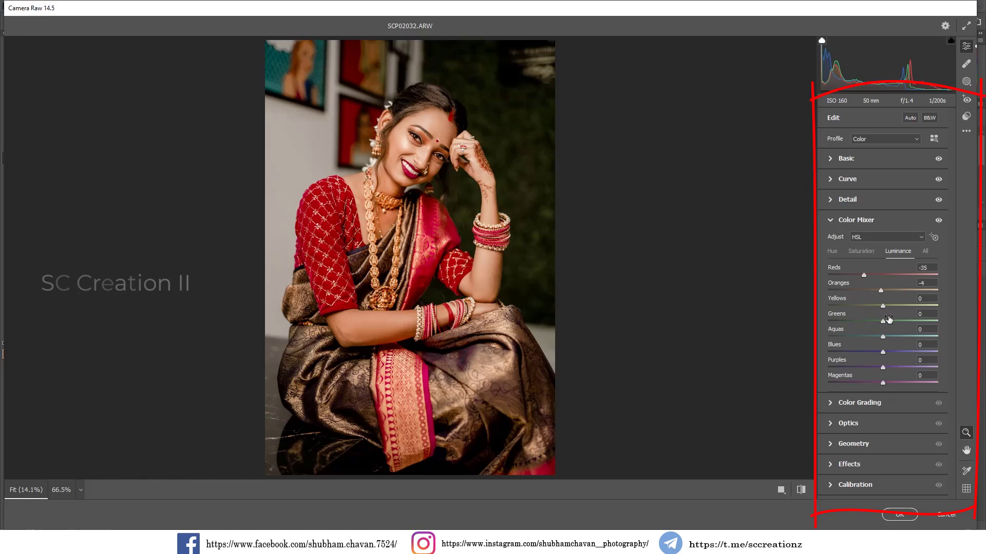
drag(898, 321, 901, 320)
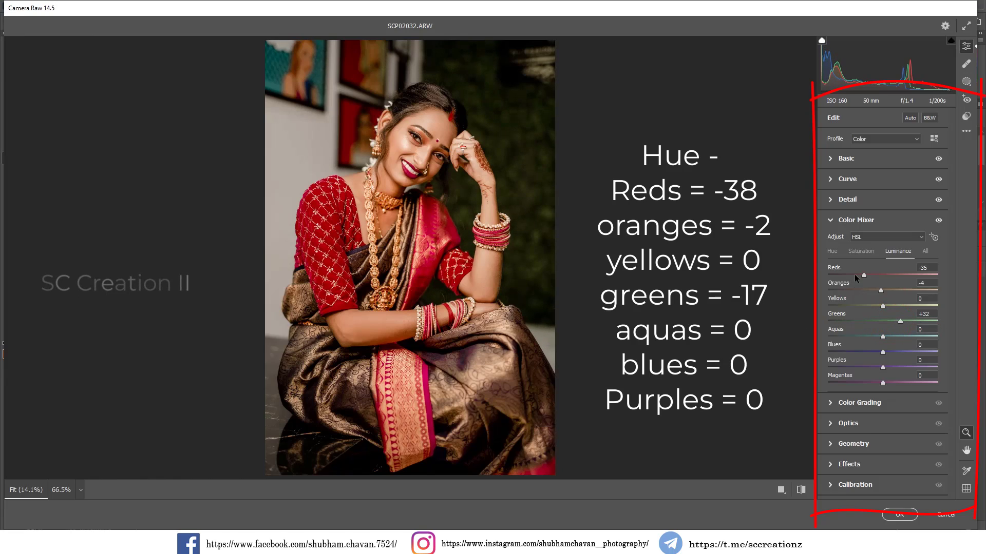
click(835, 224)
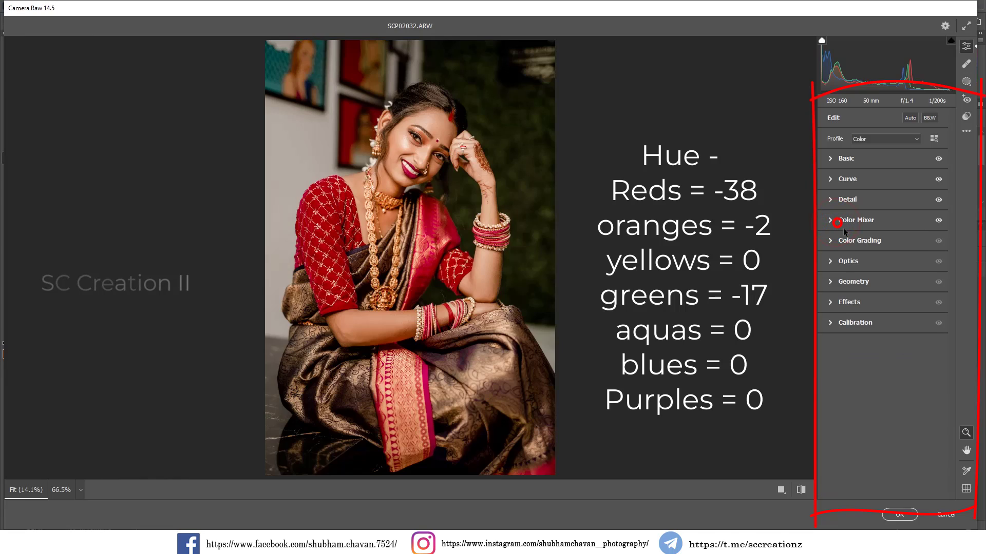
click(841, 226)
click(838, 251)
click(855, 252)
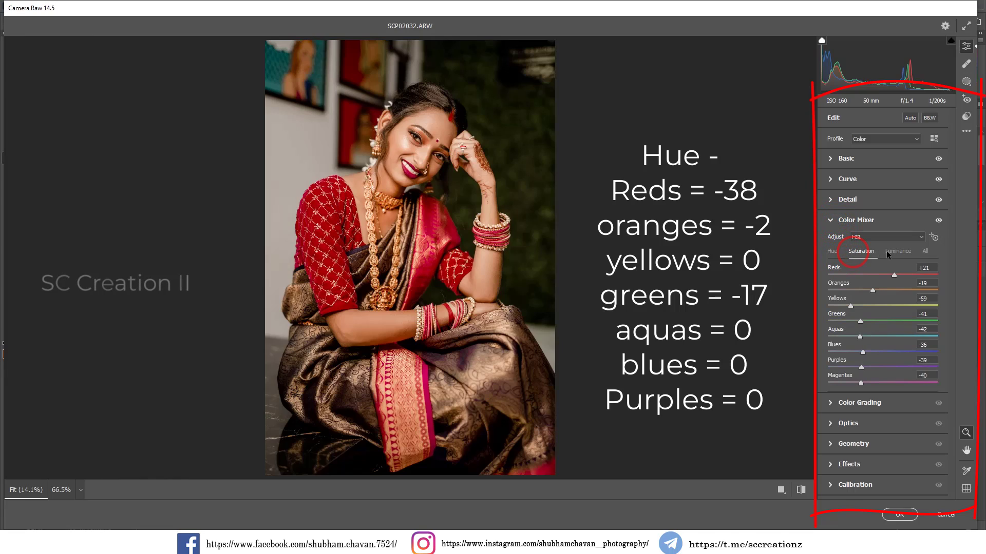
click(891, 251)
click(838, 224)
- Color grade the shadows with hue 49 and saturation 23, and raise the blending to 100
click(846, 240)
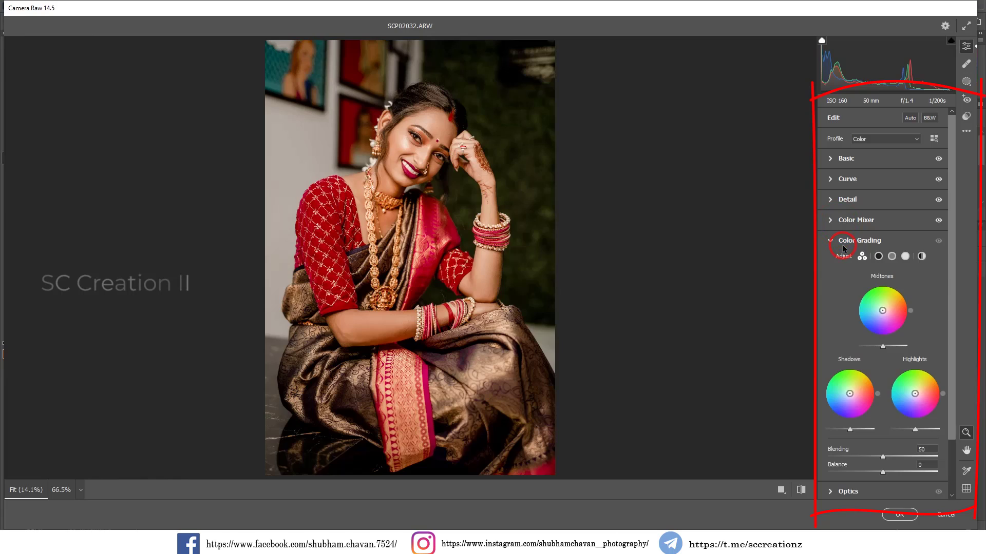
click(878, 256)
click(923, 398)
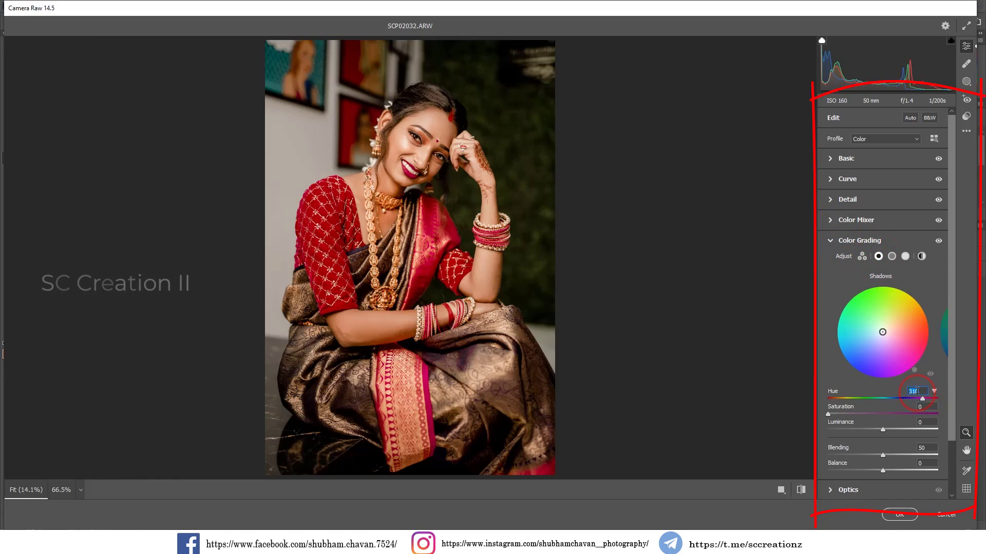
text(49)
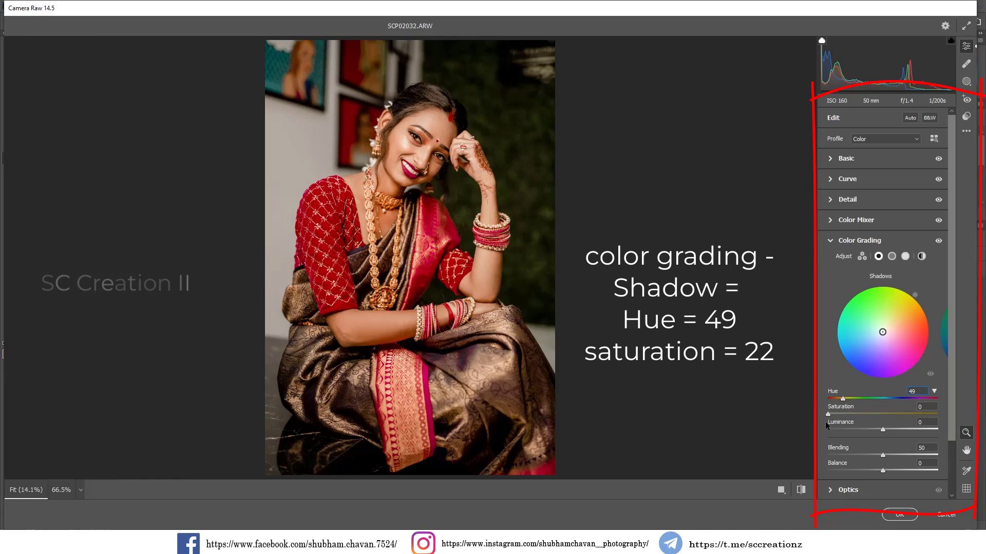
drag(827, 414, 854, 415)
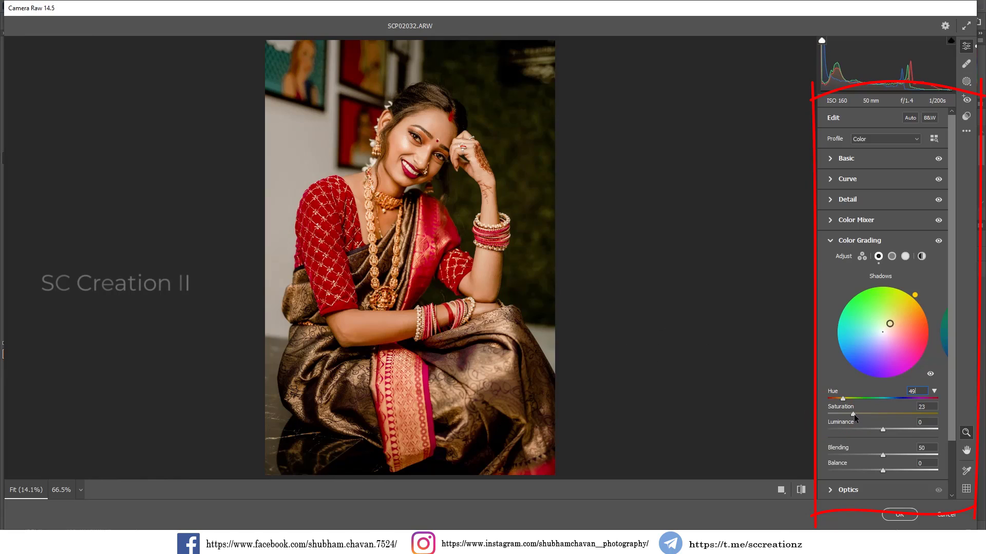
drag(883, 455, 937, 456)
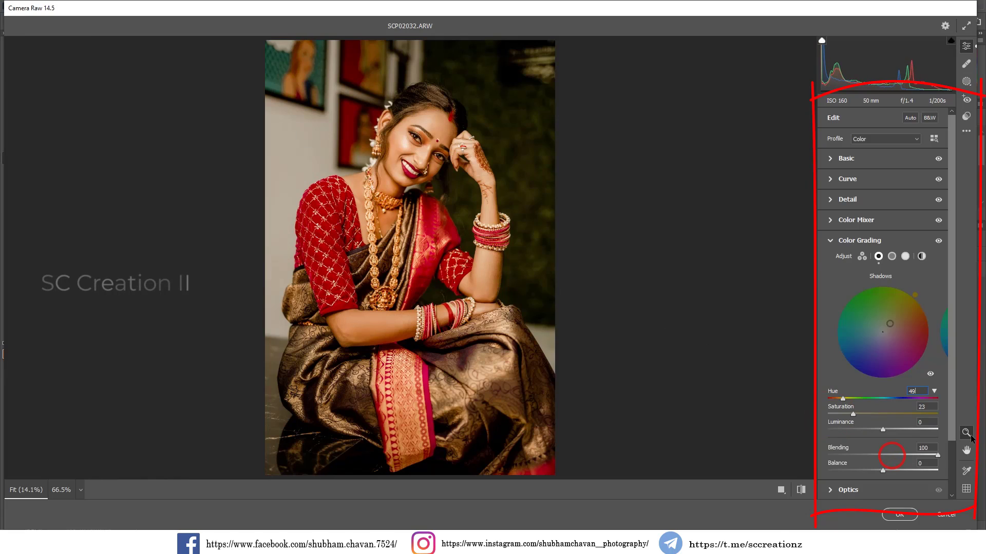
- Color grade the highlights with hue 52 and saturation 8
click(905, 257)
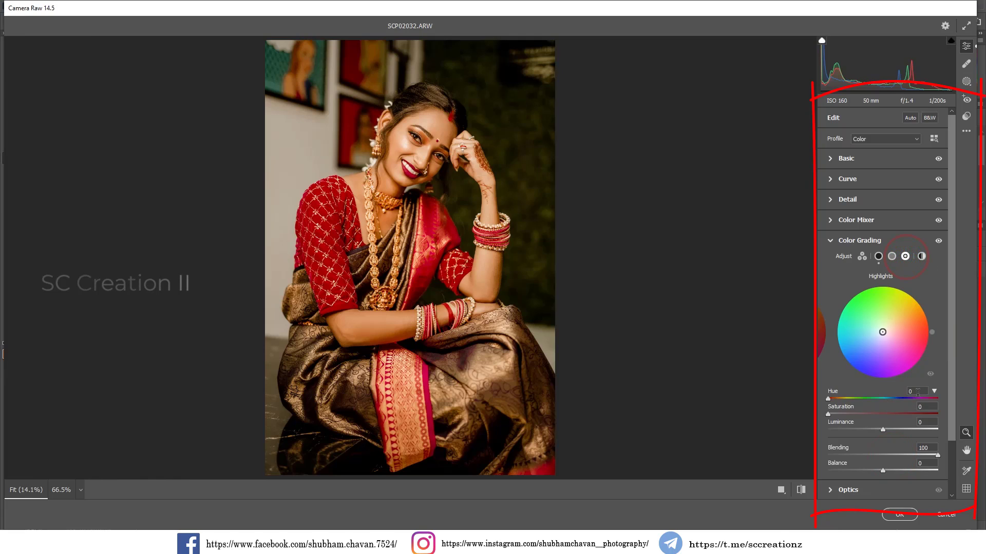
text(52)
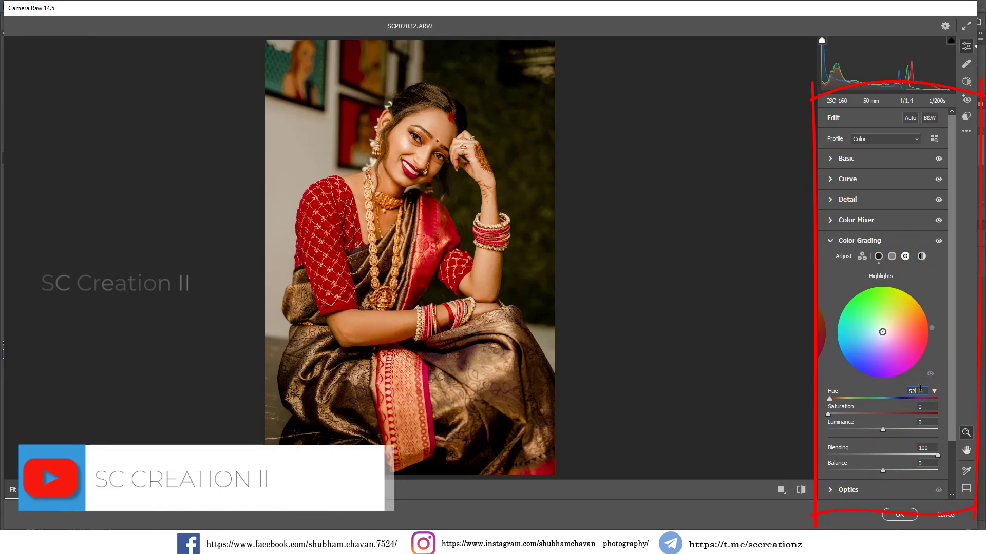
key(Return)
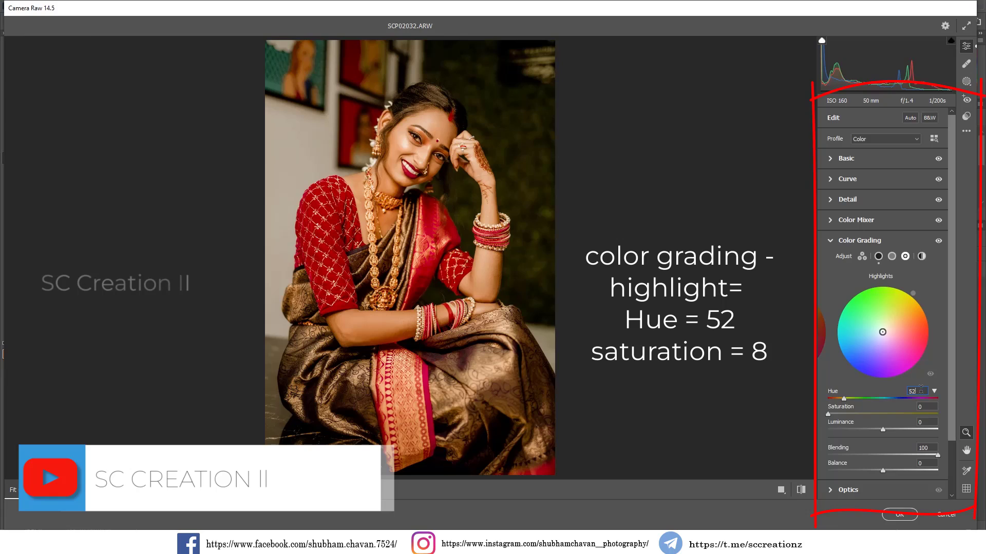
text(8)
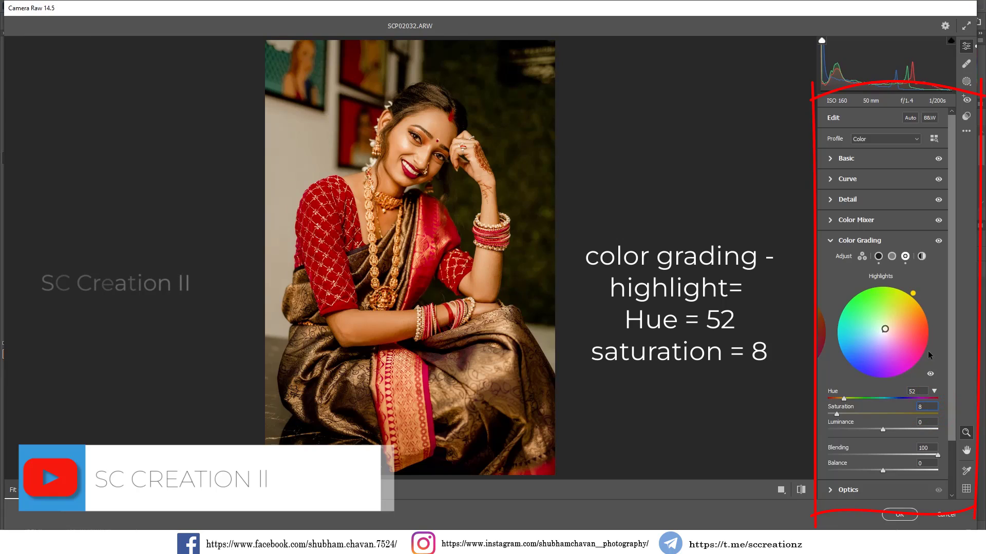
click(836, 242)
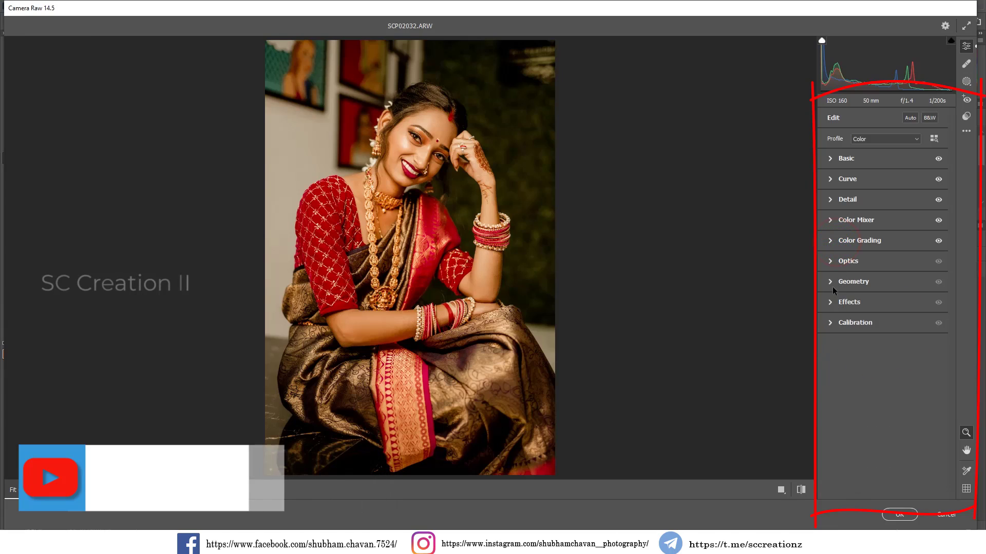
- Add an effects grain of 12 and a vignetting of -3 to the portrait
click(832, 302)
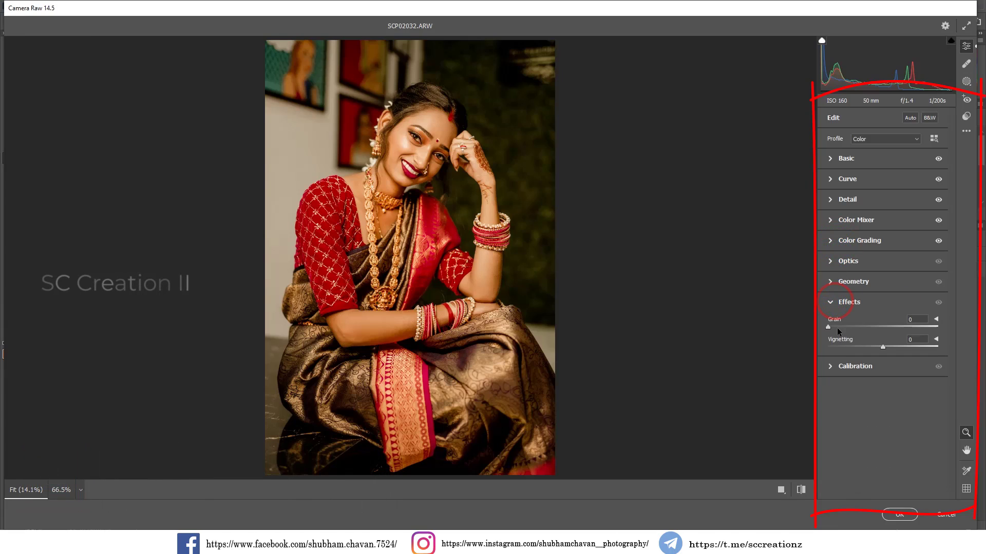
drag(837, 328, 876, 346)
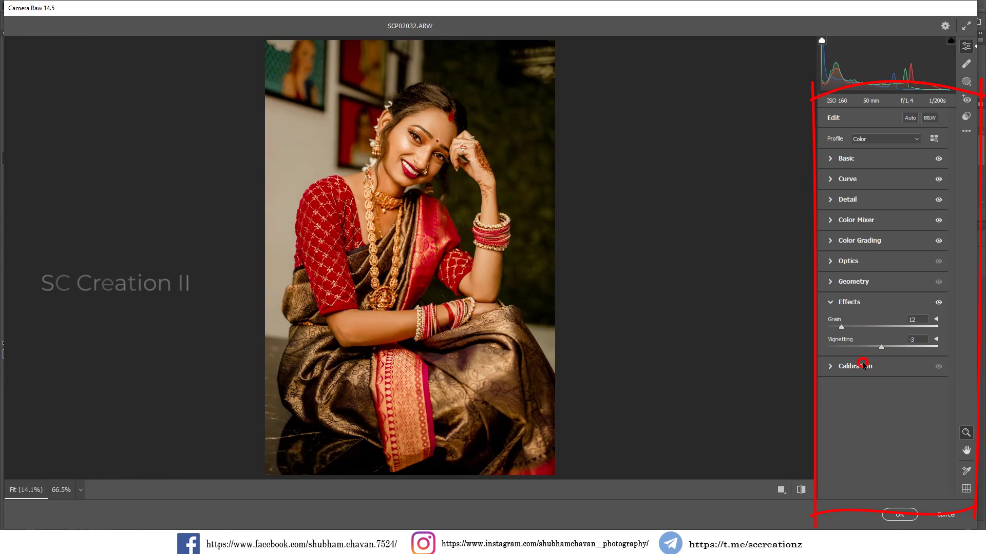
- Calibrate the primaries with red hue +31, green hue +51 and saturation -10, and blue hue -11 and saturation -21
click(867, 367)
drag(900, 382, 902, 383)
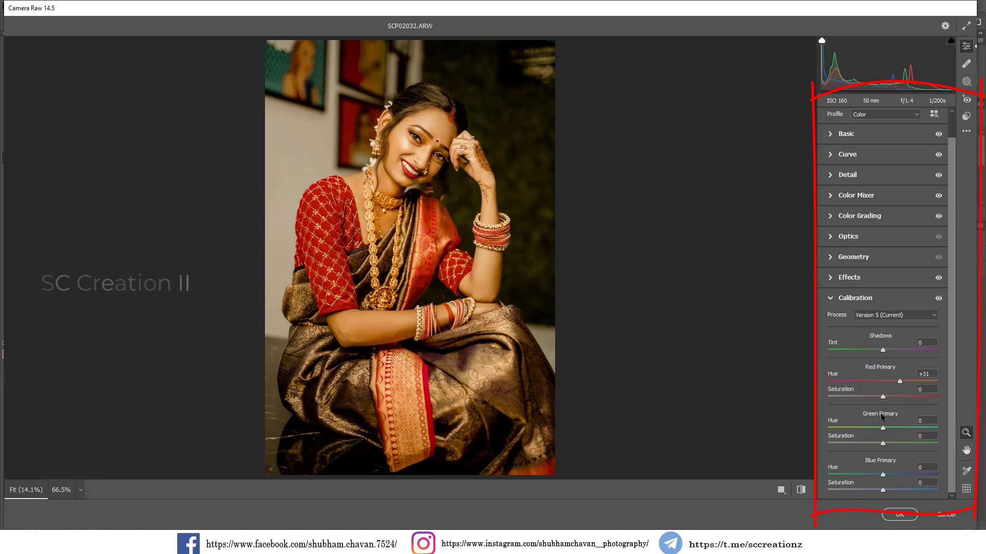
drag(883, 429, 870, 489)
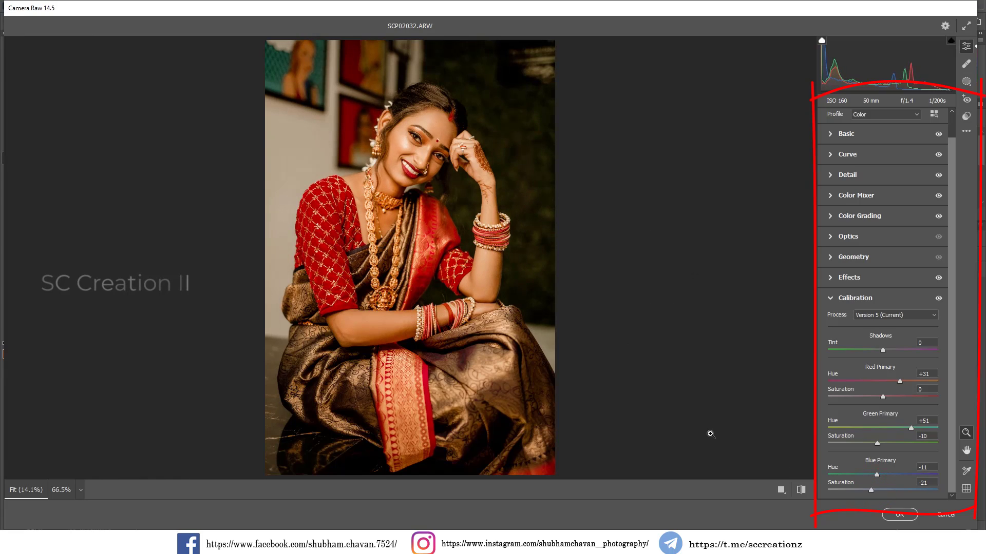
- Compare the before and after versions side by side, examining the skin tones of the face up close
click(800, 489)
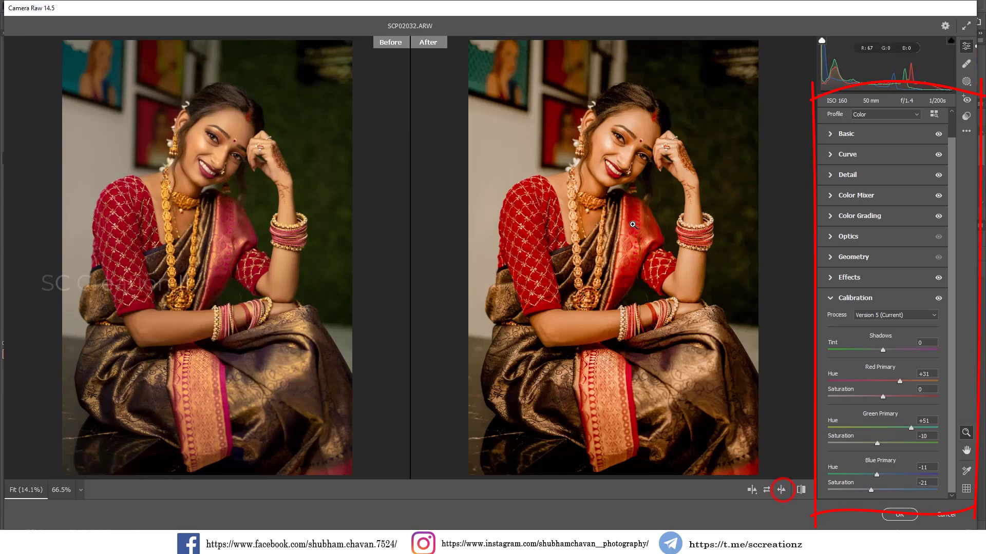
scroll(636, 155, up, 3)
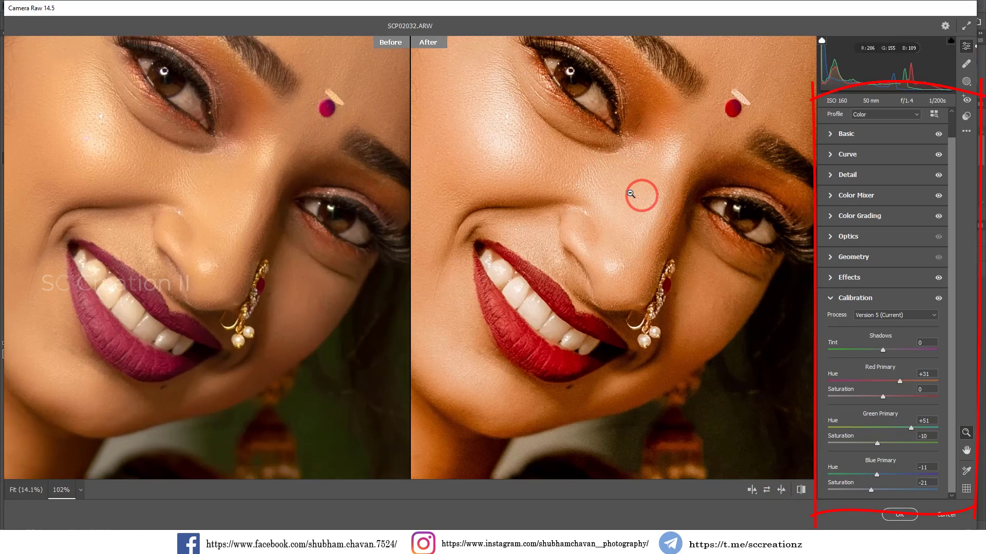
alt+click(622, 219)
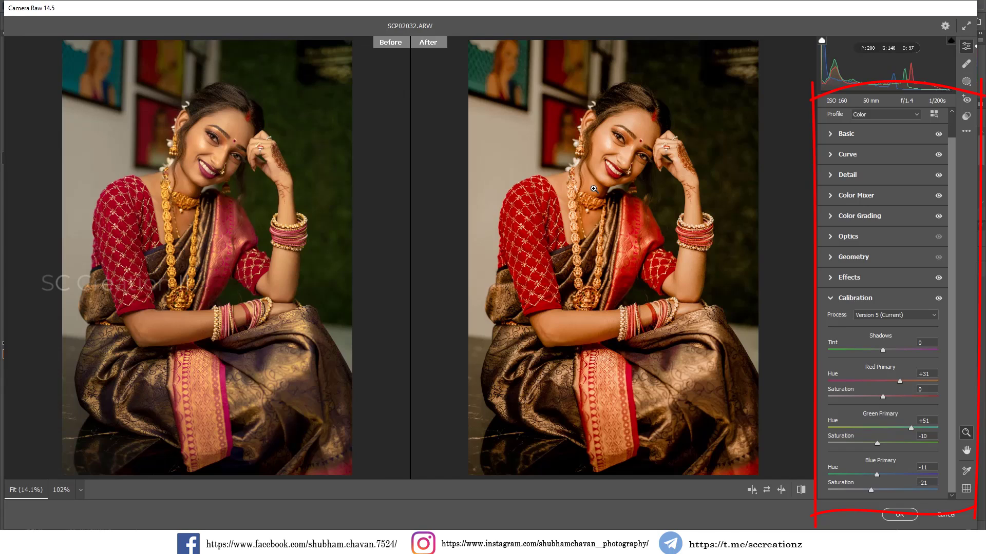
click(624, 150)
alt+click(631, 163)
- Fine-tune the oranges luminance in the color mixer and set the oranges saturation to -26
click(866, 195)
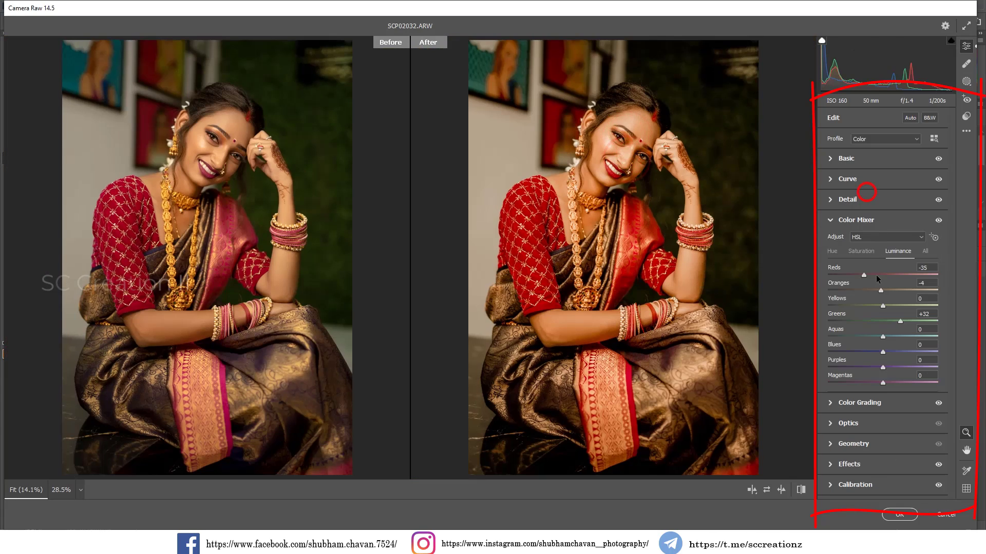
drag(891, 294, 880, 293)
click(860, 251)
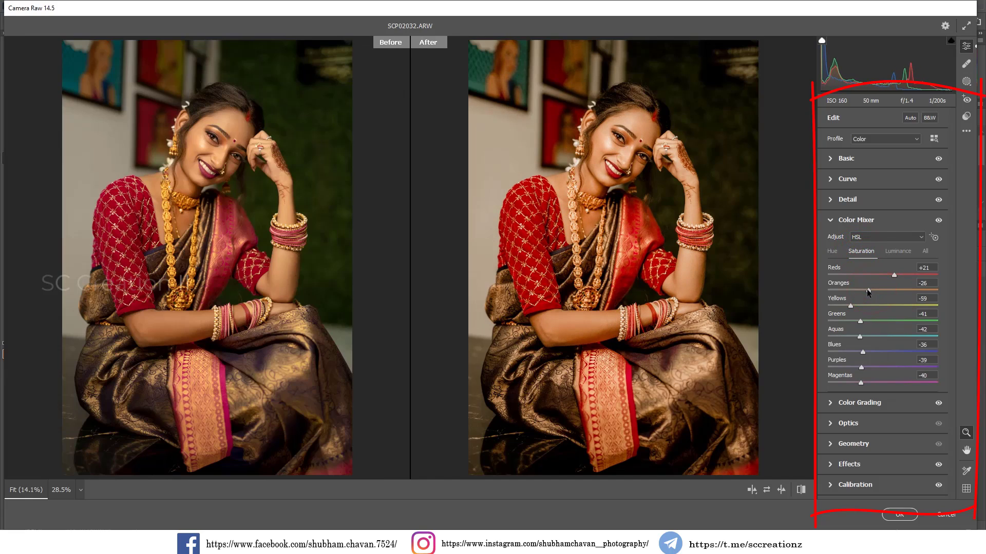
- Set the oranges saturation to -24 and check the effect on the portrait in the after view
drag(867, 289, 869, 290)
click(589, 127)
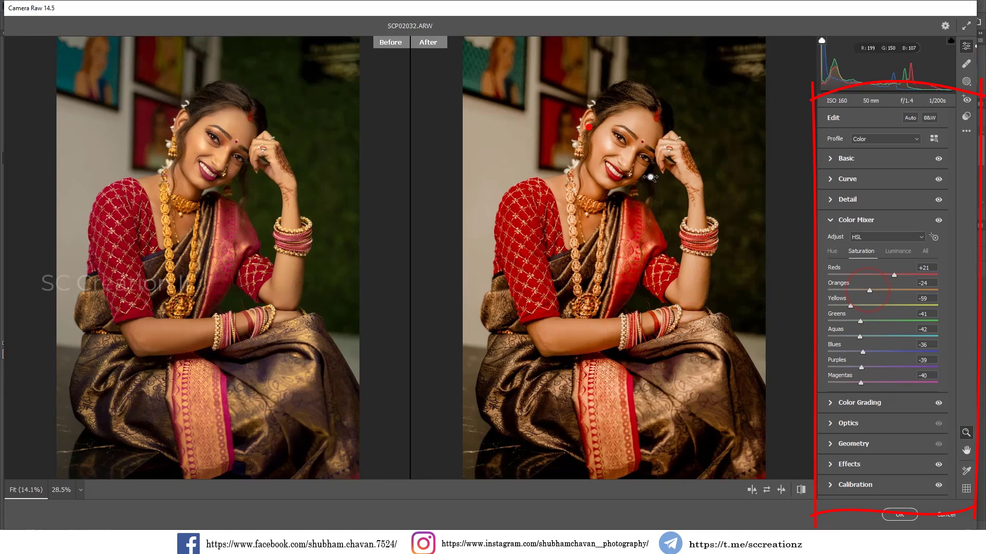
click(705, 209)
- Save the Camera Raw settings as Master color on the Desktop and apply the filter to the portrait
click(965, 131)
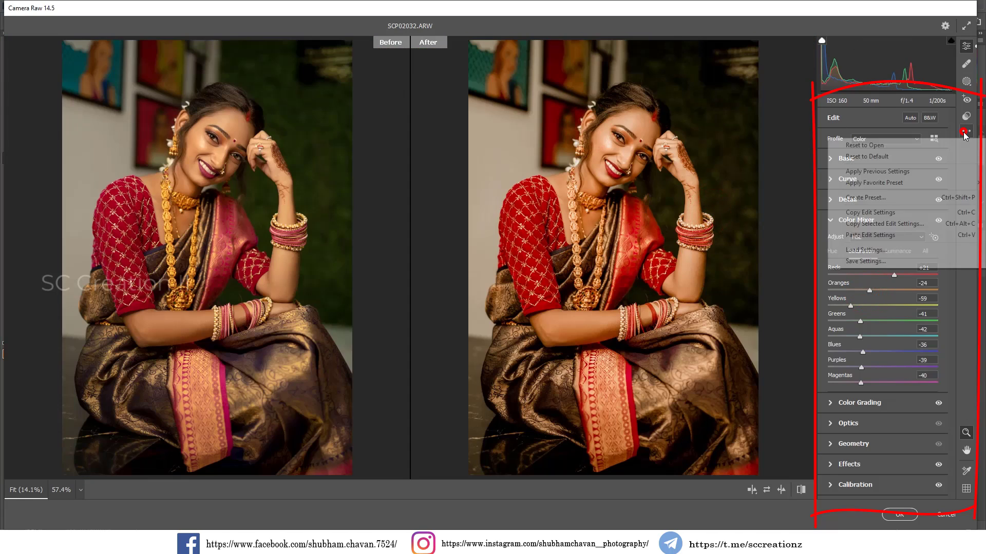
click(890, 261)
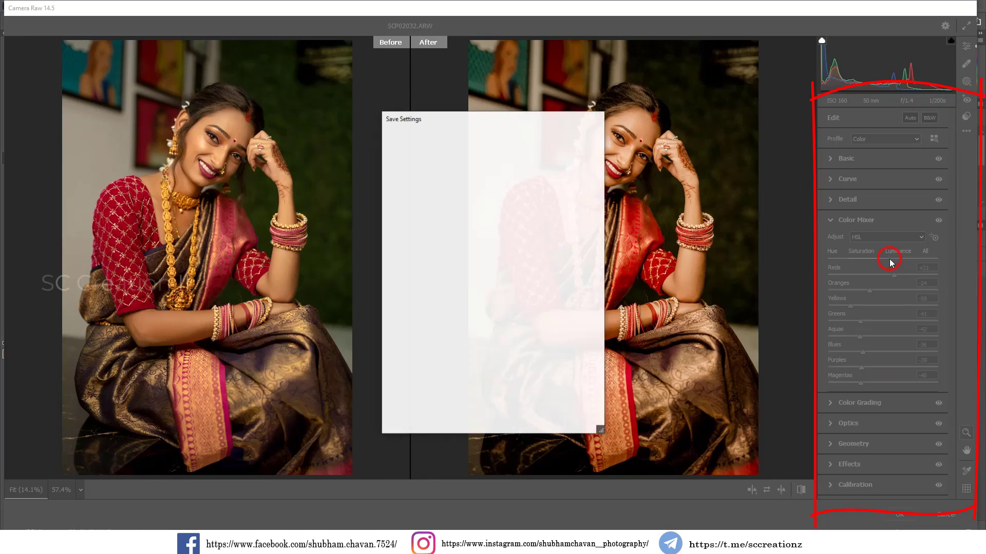
click(570, 140)
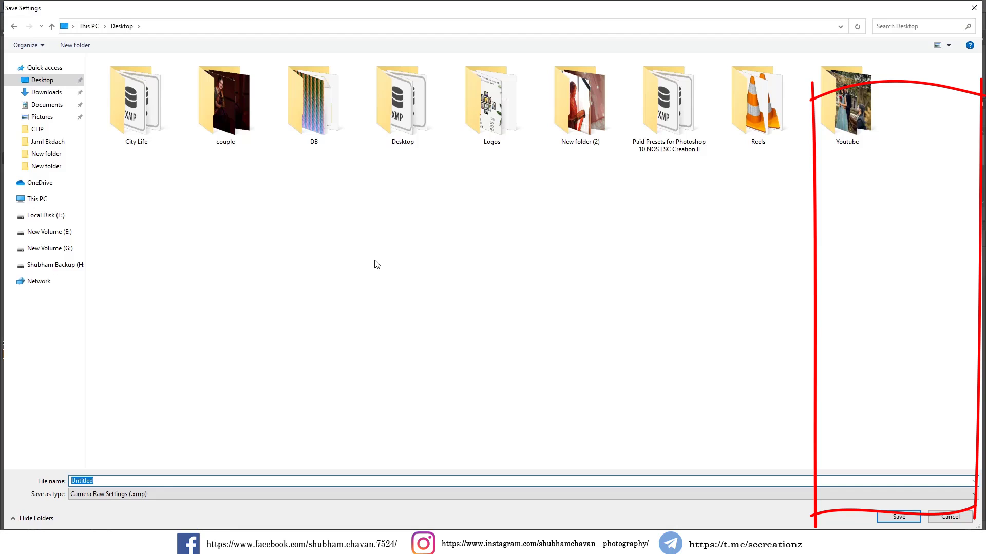
text(Master color)
key(Return)
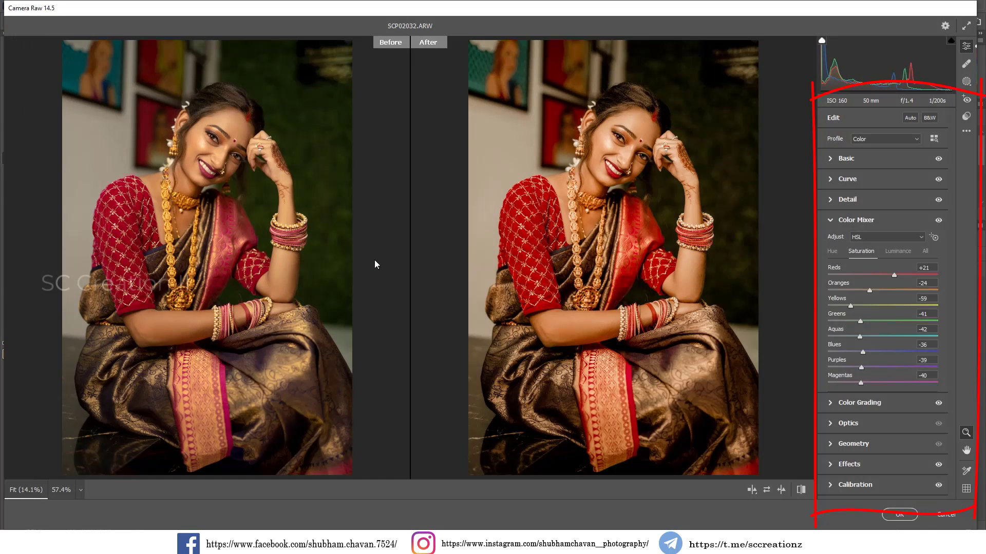
click(900, 514)
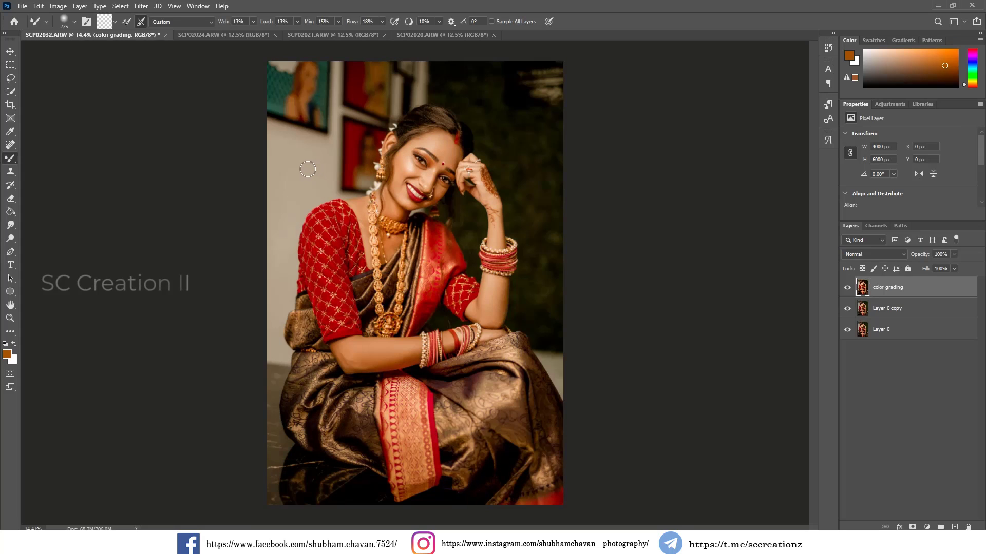
- Brighten the SCP02024.ARW portrait with a Levels adjustment, setting the white input level to 238
click(214, 37)
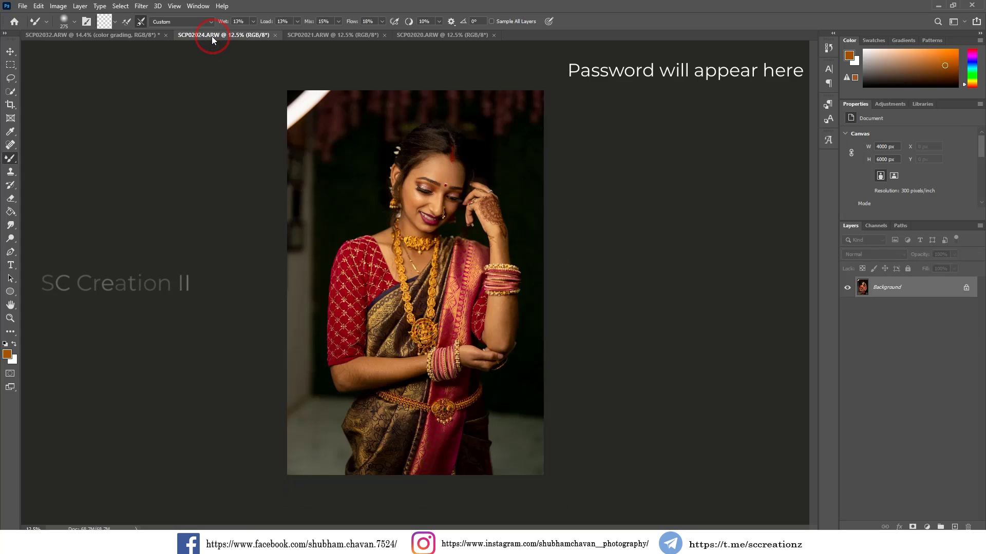
scroll(320, 118, up, 1)
right_click(916, 286)
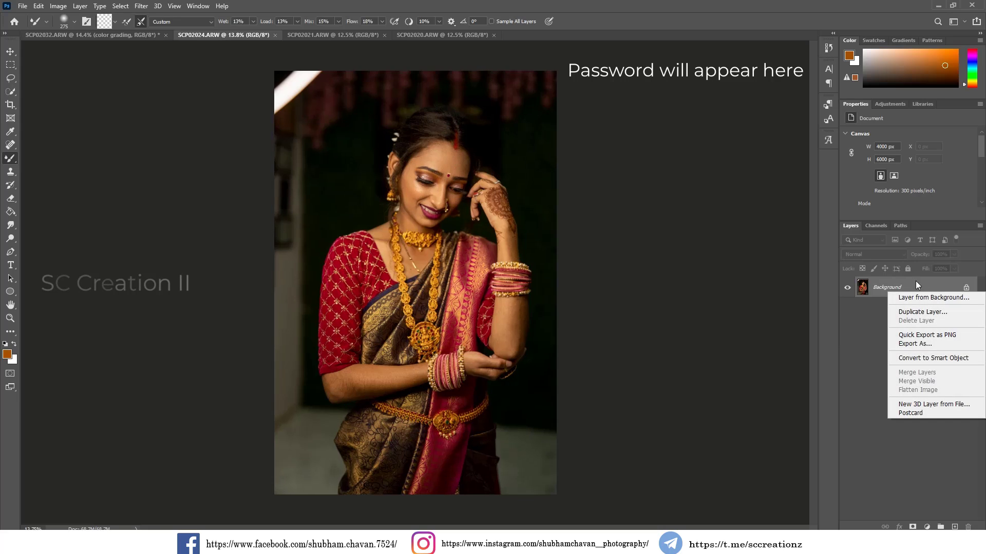
click(151, 8)
click(149, 7)
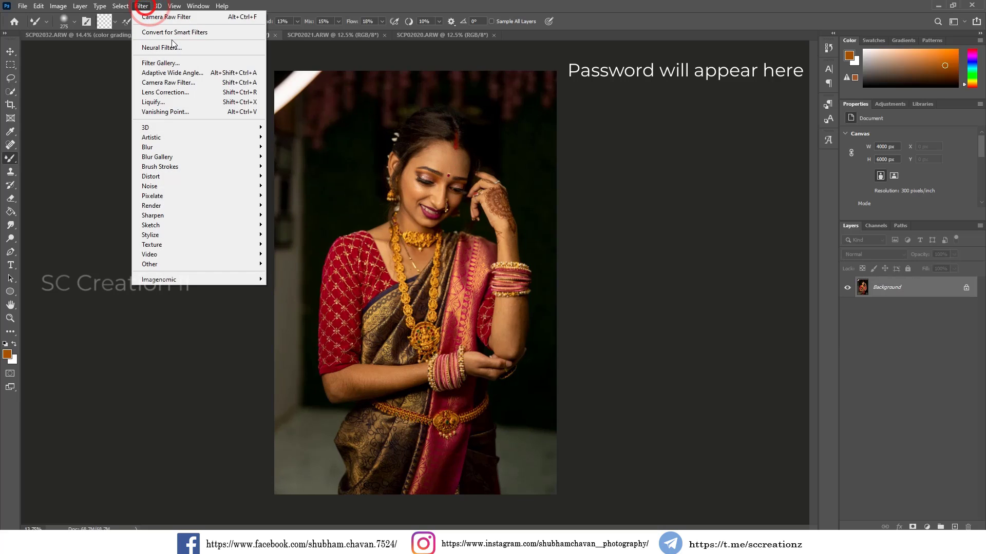
click(58, 6)
click(87, 30)
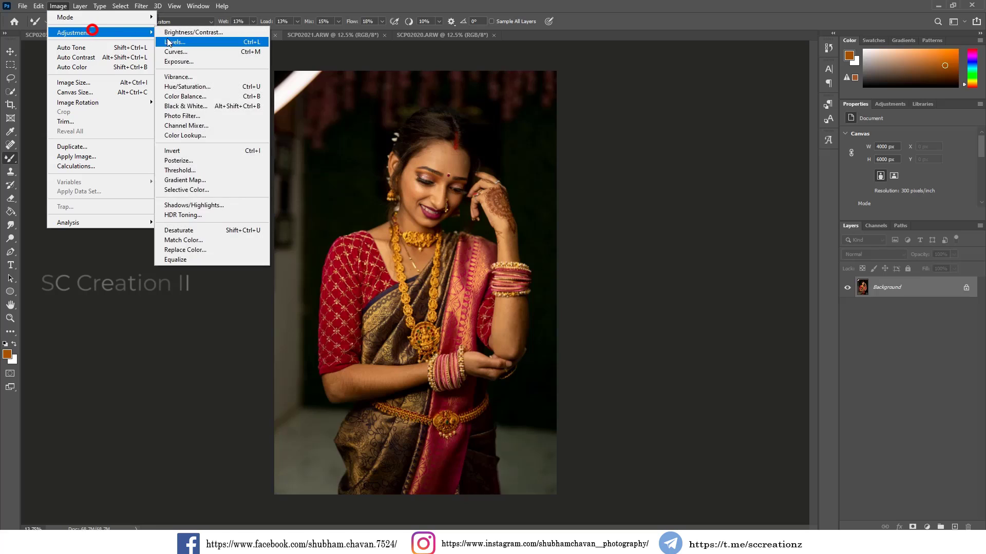
click(170, 42)
drag(800, 282, 789, 282)
click(840, 186)
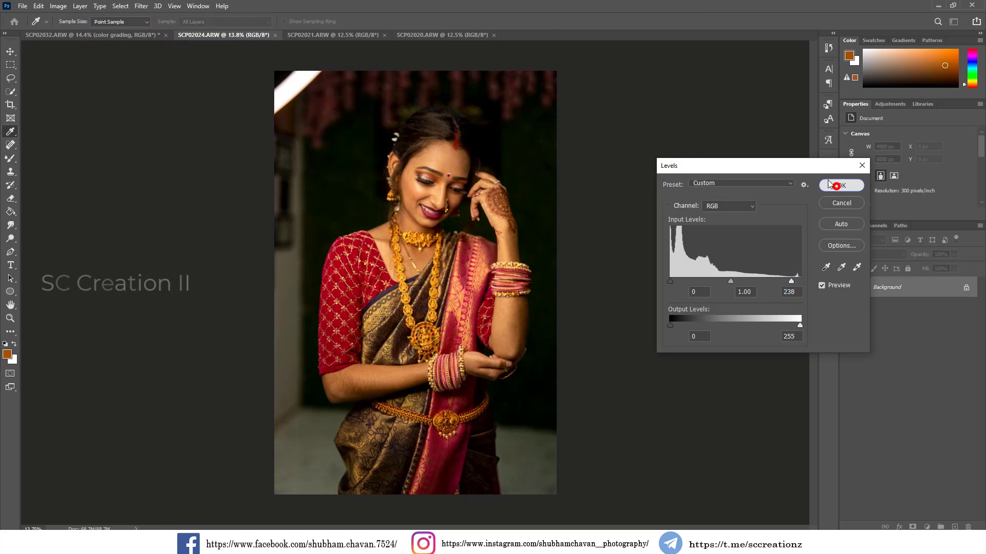
- Reapply the last Camera Raw Filter grade to the SCP02024.ARW portrait
key(b)
click(141, 7)
click(170, 16)
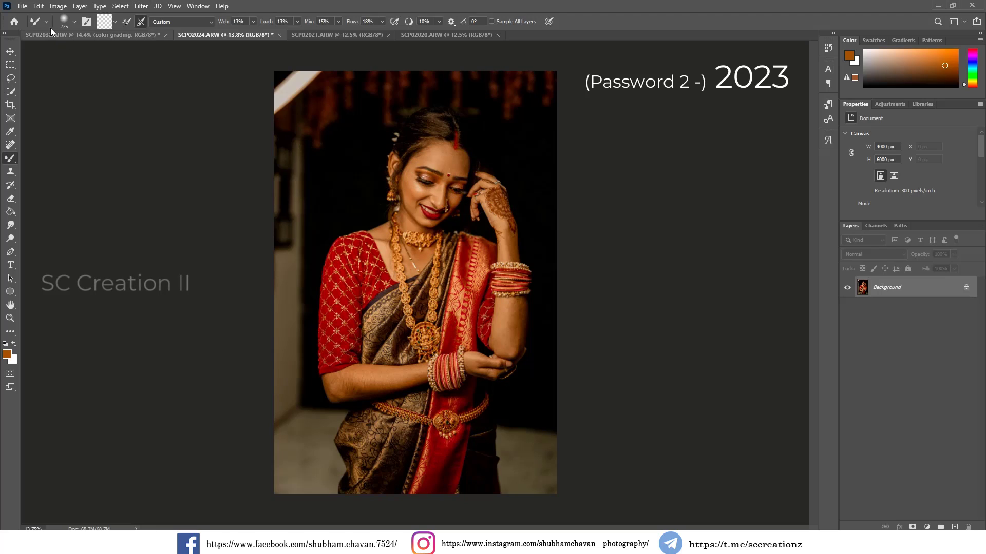
- Brighten the graded SCP02024.ARW portrait with another Levels adjustment, lowering the white input level to 223
click(58, 6)
mouse_move(105, 39)
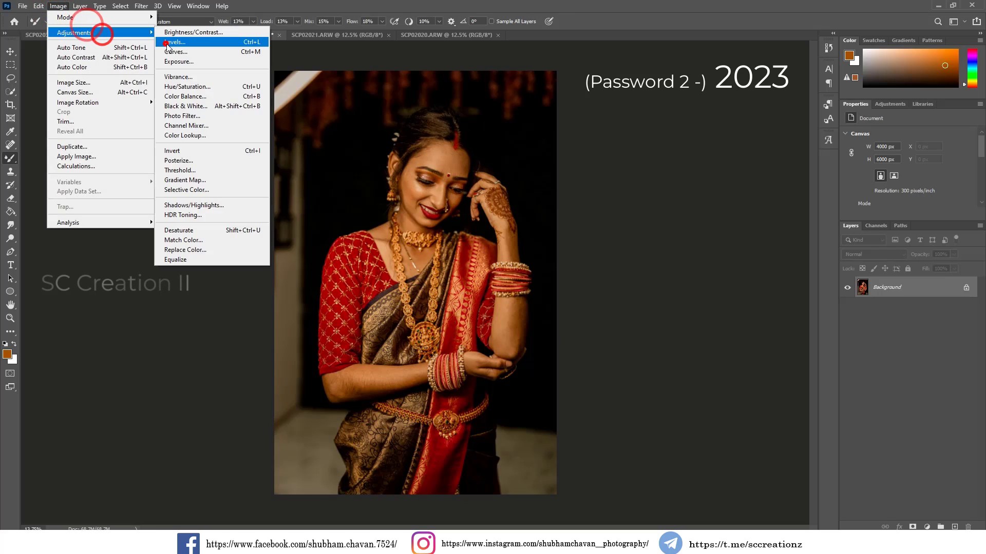
click(170, 43)
drag(799, 282, 784, 283)
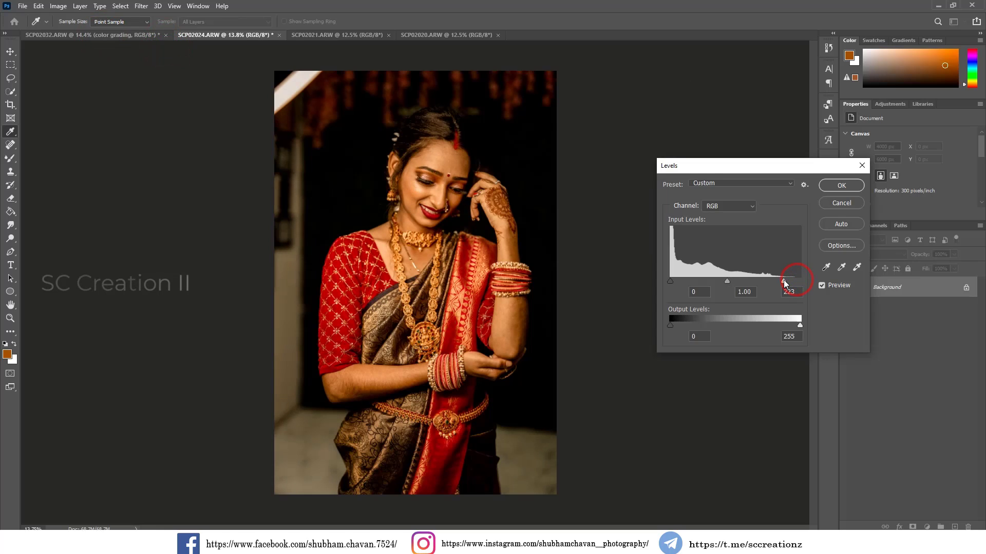
click(837, 187)
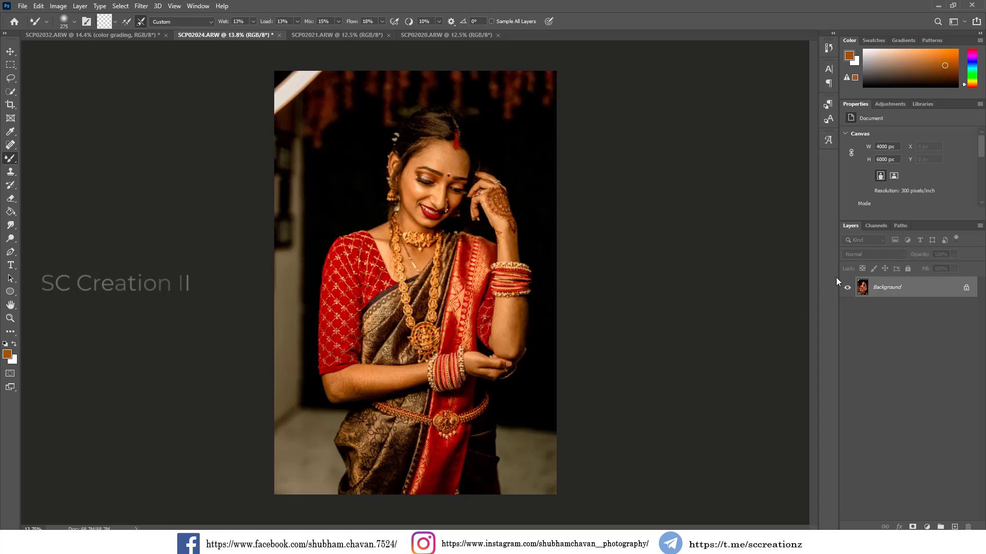
- Adjust the color mixer saturation in the Camera Raw Filter and calibrate primary saturations to red -7, green -9 and blue -13
key(ctrl+shift+a)
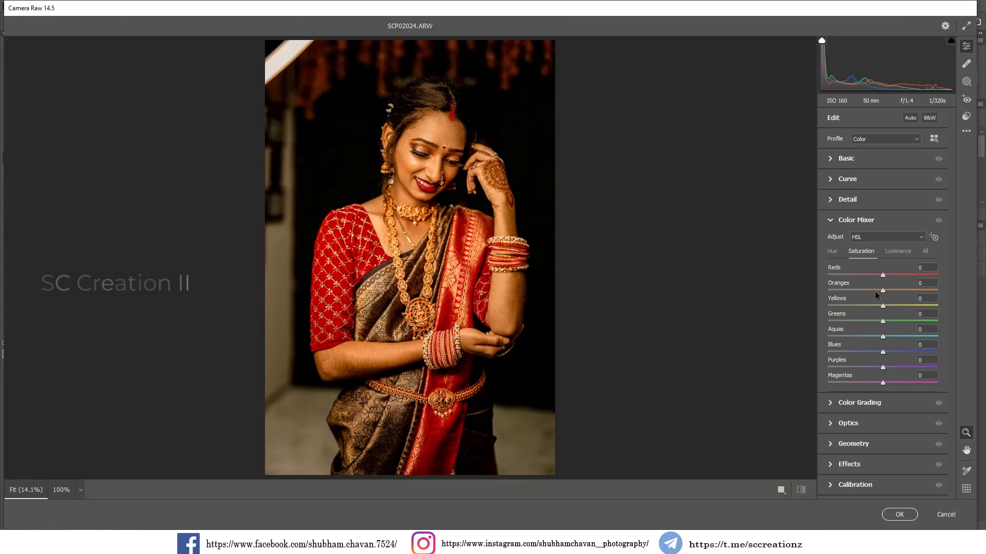
drag(875, 291, 897, 276)
click(871, 485)
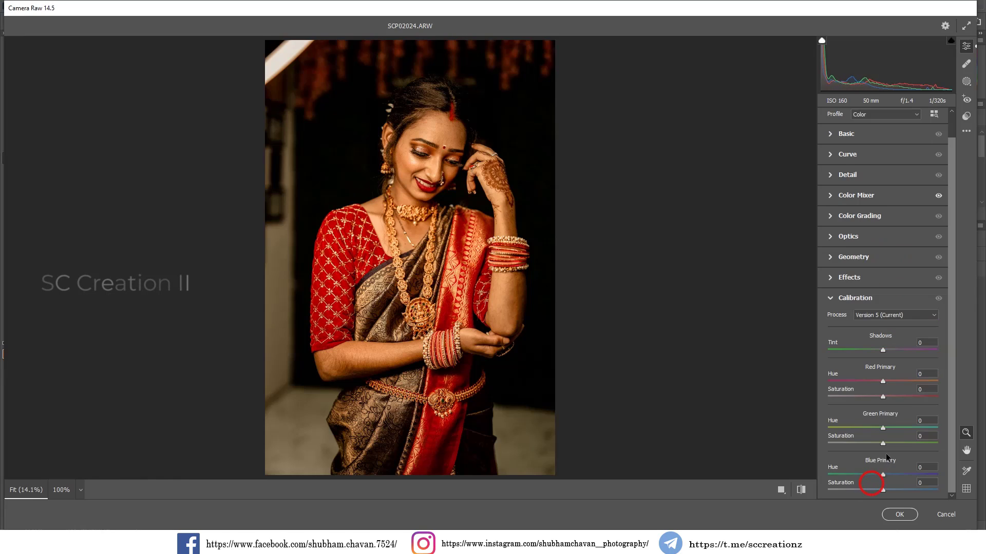
mouse_move(882, 490)
mouse_down()
mouse_move(857, 487)
mouse_move(875, 489)
mouse_up()
mouse_move(897, 445)
mouse_down()
mouse_move(877, 445)
mouse_move(893, 429)
mouse_move(860, 430)
mouse_move(886, 432)
mouse_up()
drag(889, 396, 879, 404)
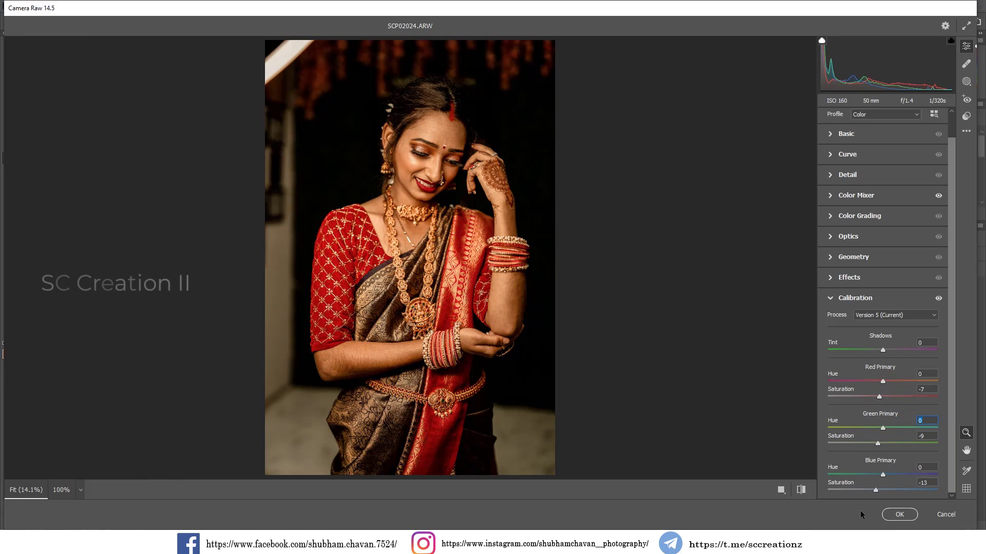
click(896, 515)
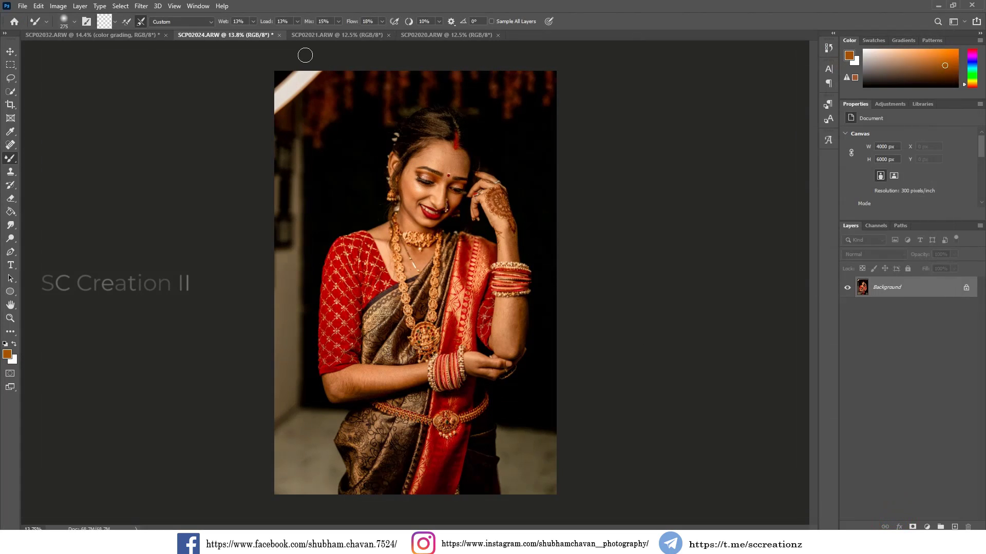
- Reapply the last Camera Raw Filter to the SCP02021.ARW portrait
click(319, 34)
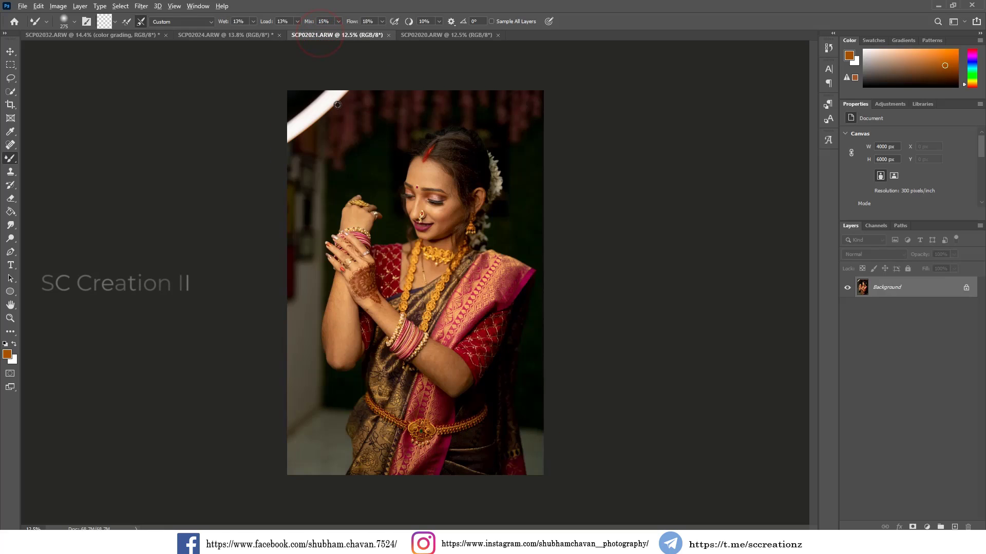
click(141, 6)
click(160, 21)
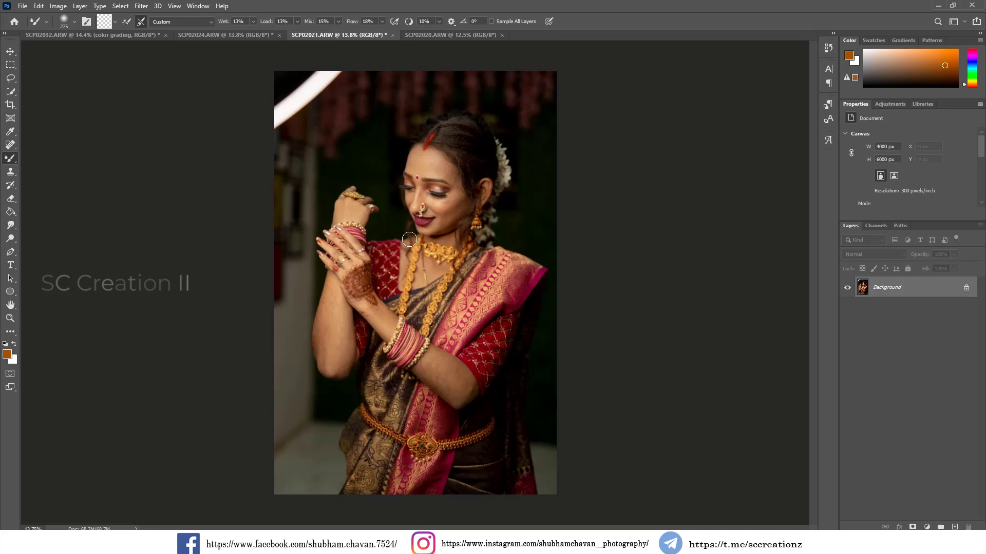
- Load the saved Master color settings in the Camera Raw Filter for the SCP02021.ARW portrait
click(141, 5)
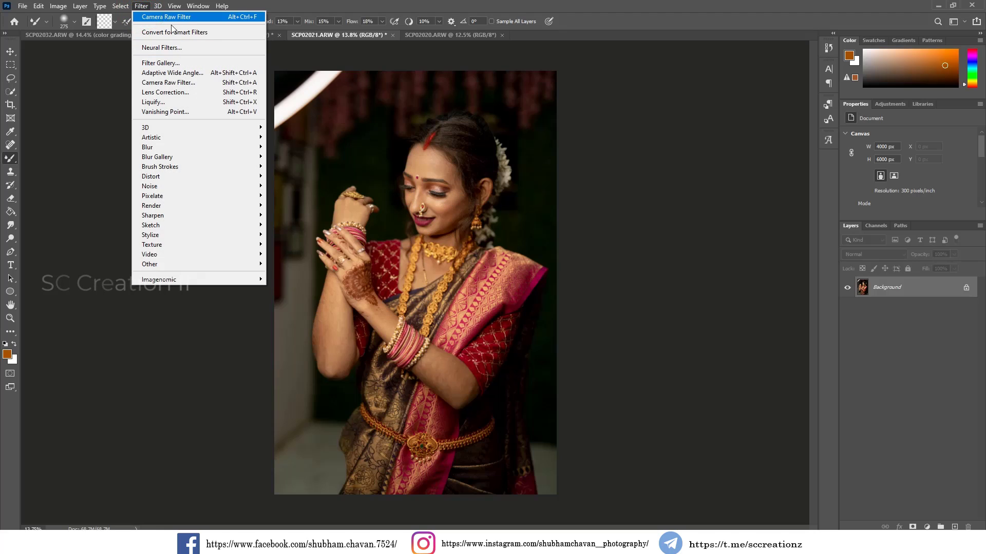
click(169, 83)
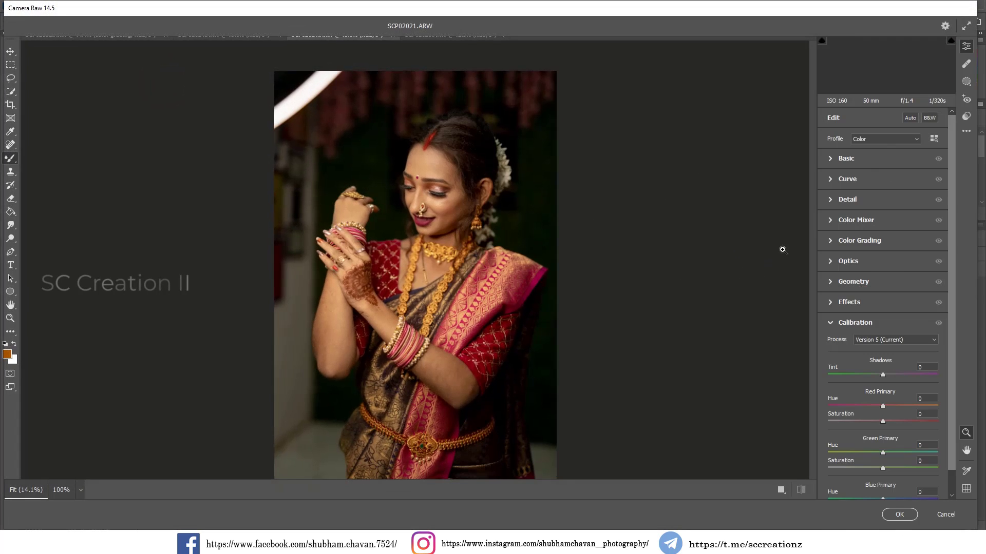
click(966, 131)
click(884, 253)
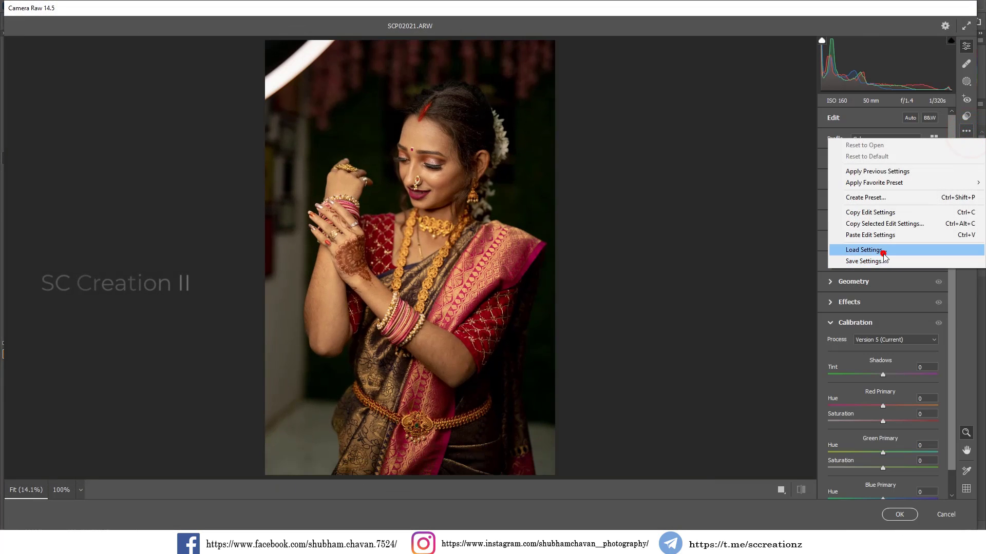
click(941, 141)
click(940, 142)
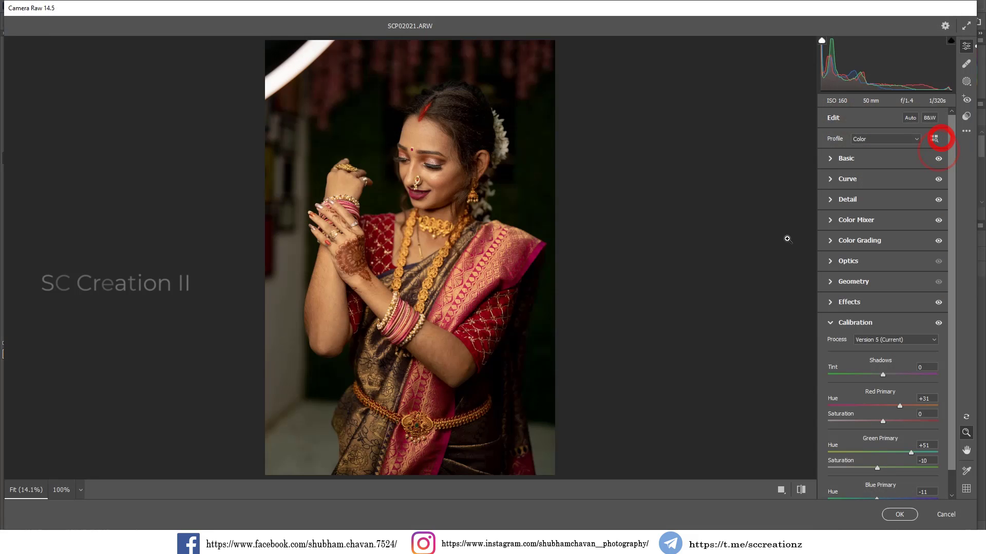
- Fine-tune the basic tones to highlights -49, shadows +40 and whites -30, and apply the filter
click(846, 159)
click(856, 270)
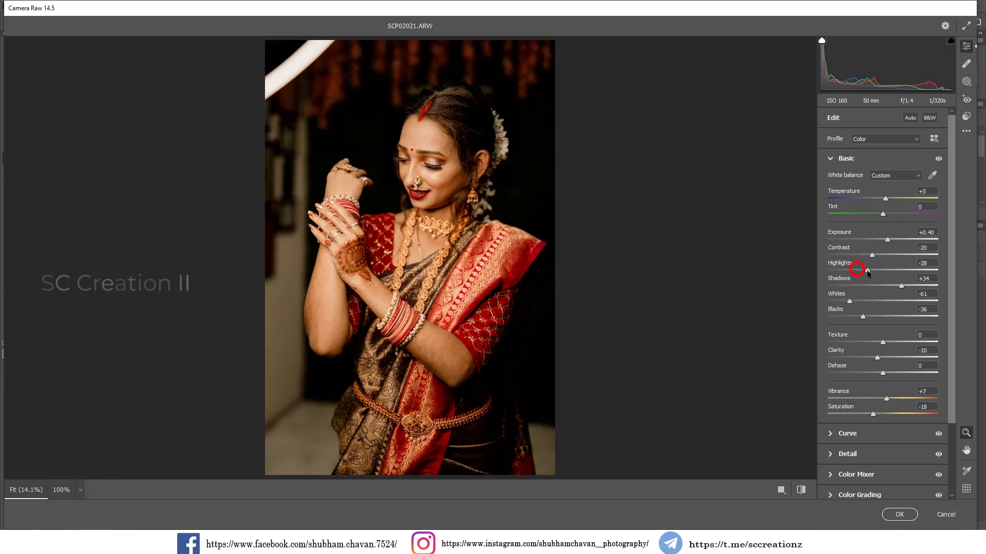
drag(862, 302, 904, 285)
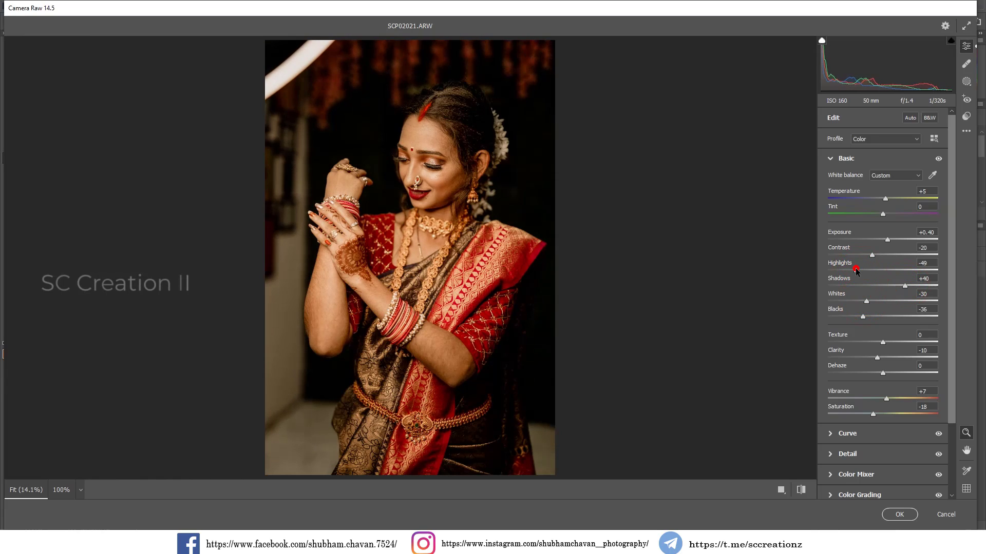
click(897, 515)
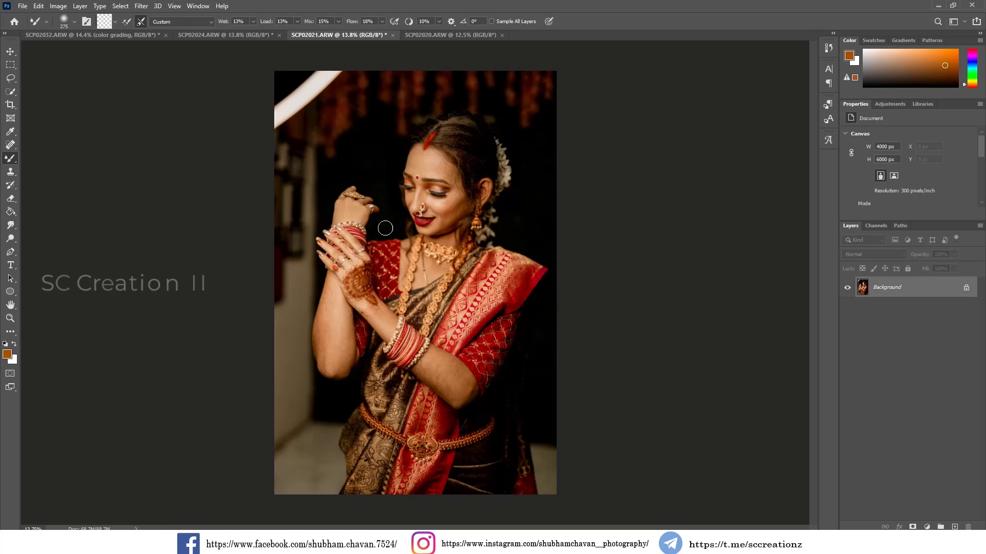
- Reapply the last Camera Raw Filter grade to the SCP02020.ARW portrait
click(10, 52)
click(430, 35)
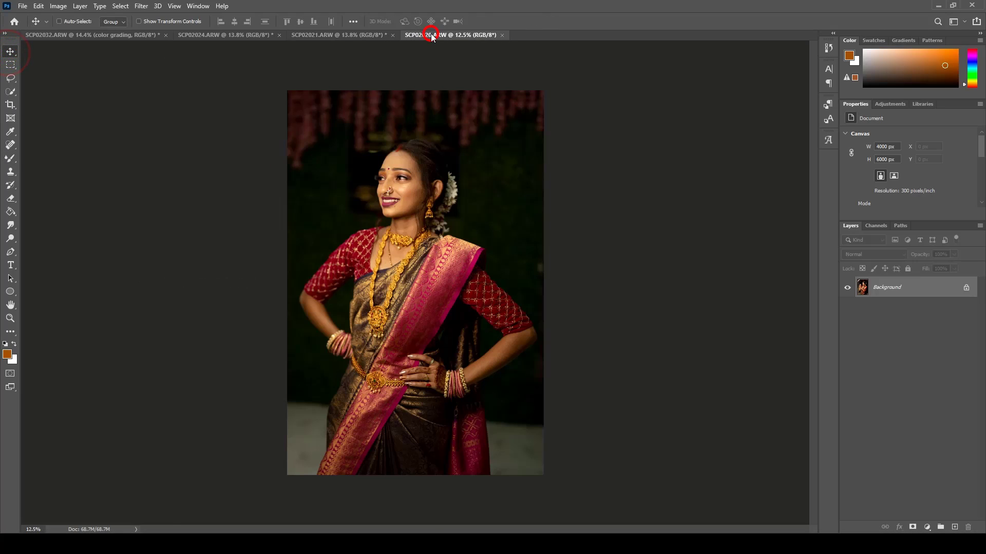
click(141, 5)
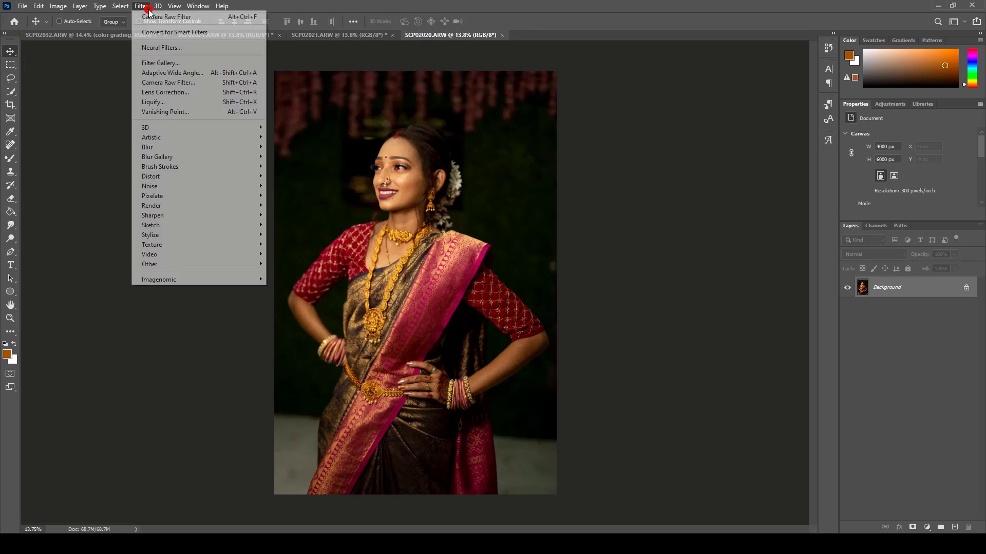
click(158, 15)
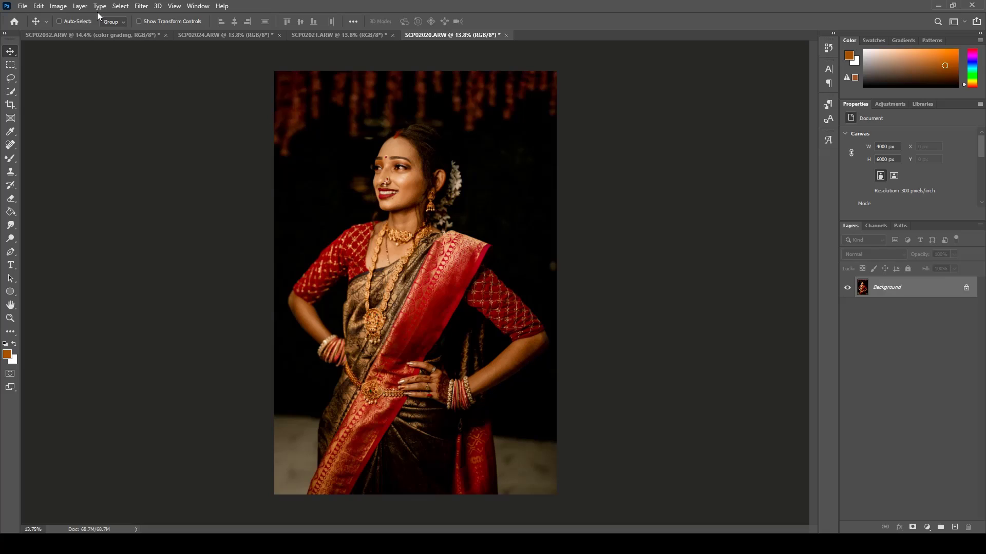
- Brighten the SCP02020.ARW portrait with Levels, using a midtone input of 1.15 and a white input of 235
click(58, 6)
mouse_move(87, 29)
click(167, 40)
drag(799, 282, 790, 282)
drag(726, 284, 723, 282)
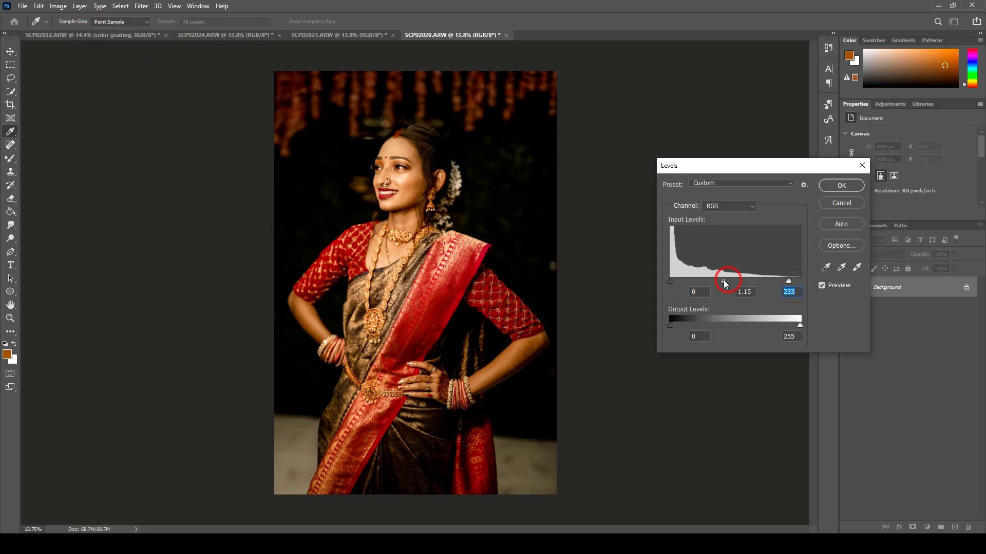
click(789, 282)
click(847, 186)
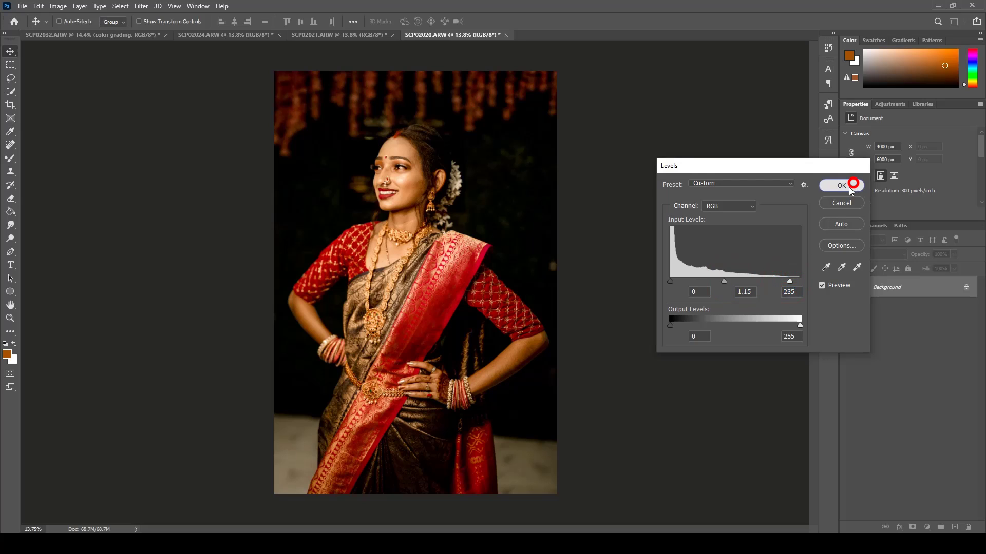
- Review the other graded portraits, from SCP02021.ARW and SCP02024.ARW back to SCP02032.ARW
click(333, 35)
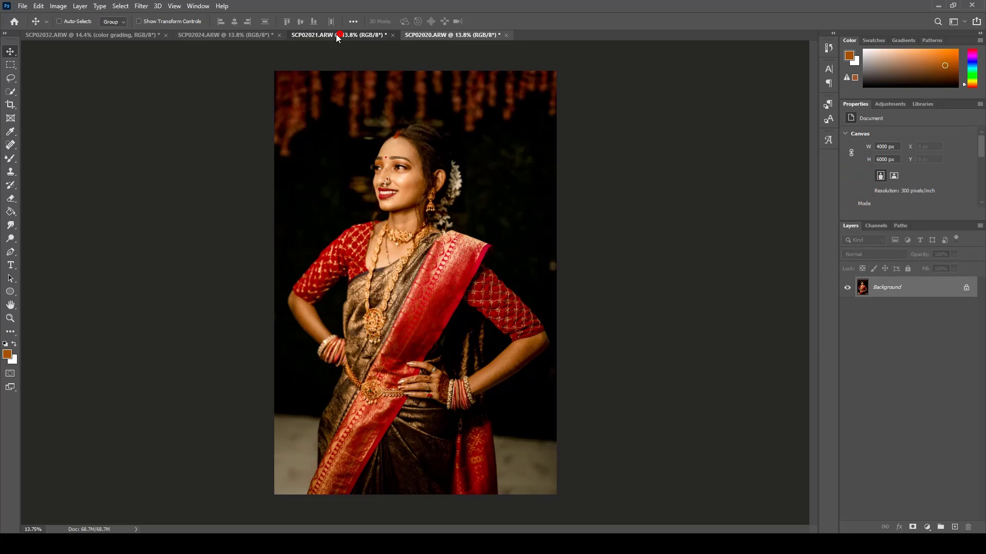
click(226, 35)
click(102, 35)
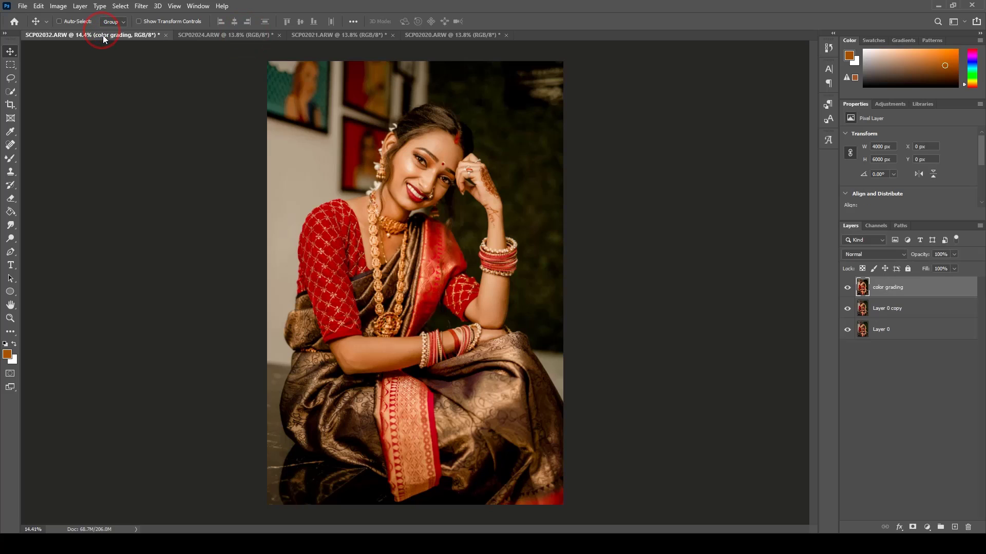